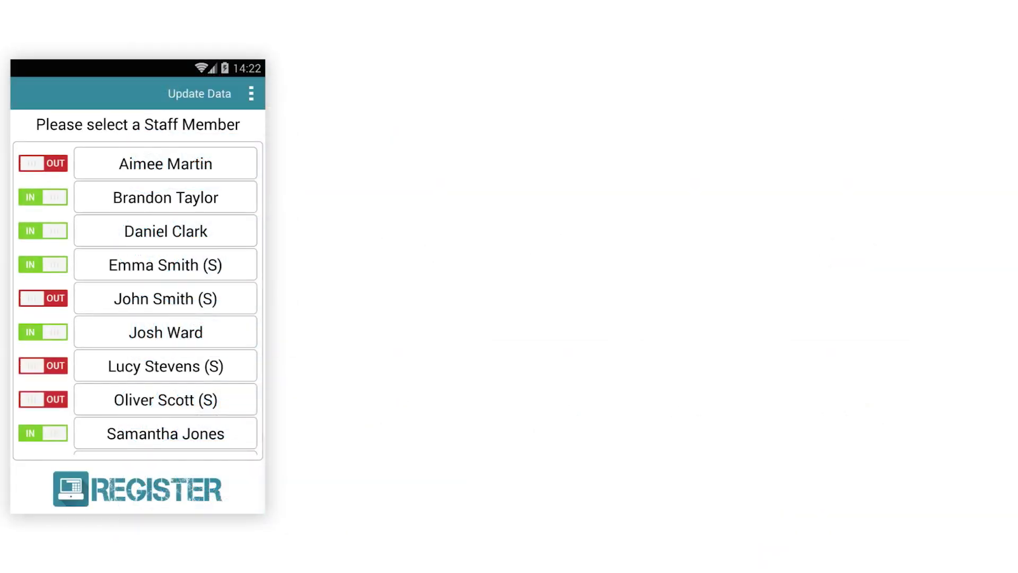
- Keep the handheld portrait interface layout in the app settings and return to the staff list
{"action": "left_click", "coordinate": [252, 100]}
{"action": "left_click", "coordinate": [252, 100]}
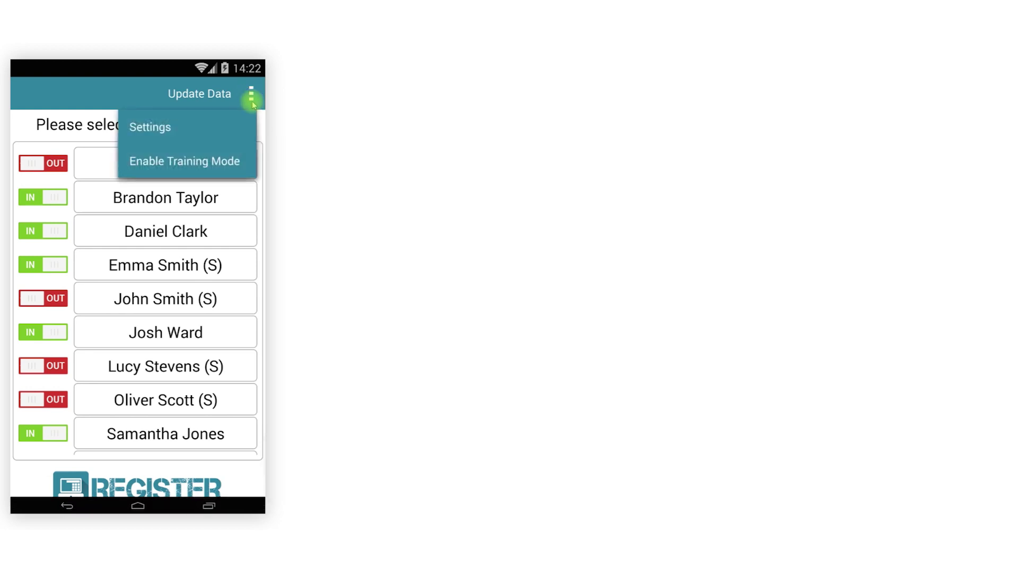
{"action": "left_click", "coordinate": [224, 132]}
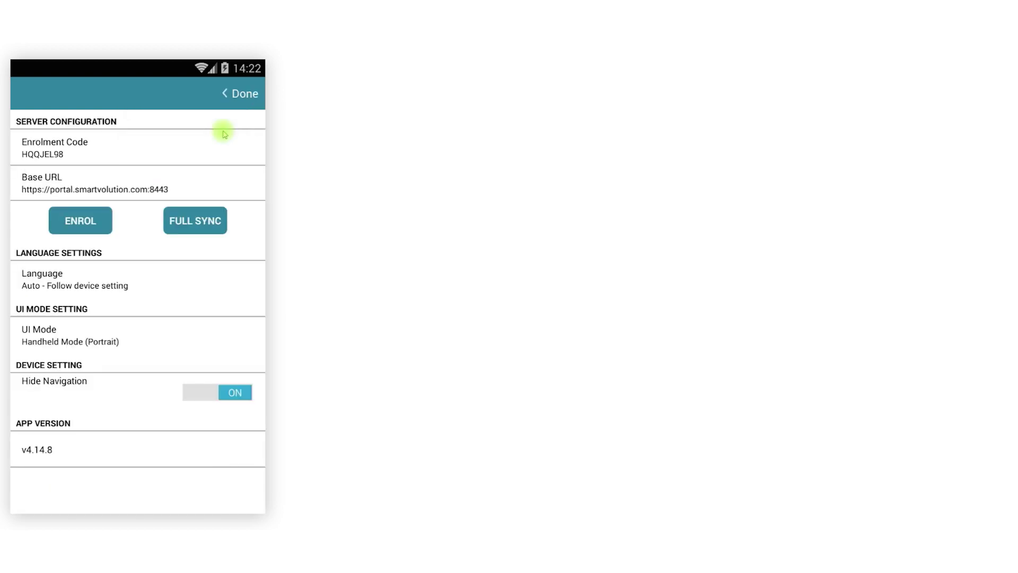
{"action": "left_click", "coordinate": [110, 343]}
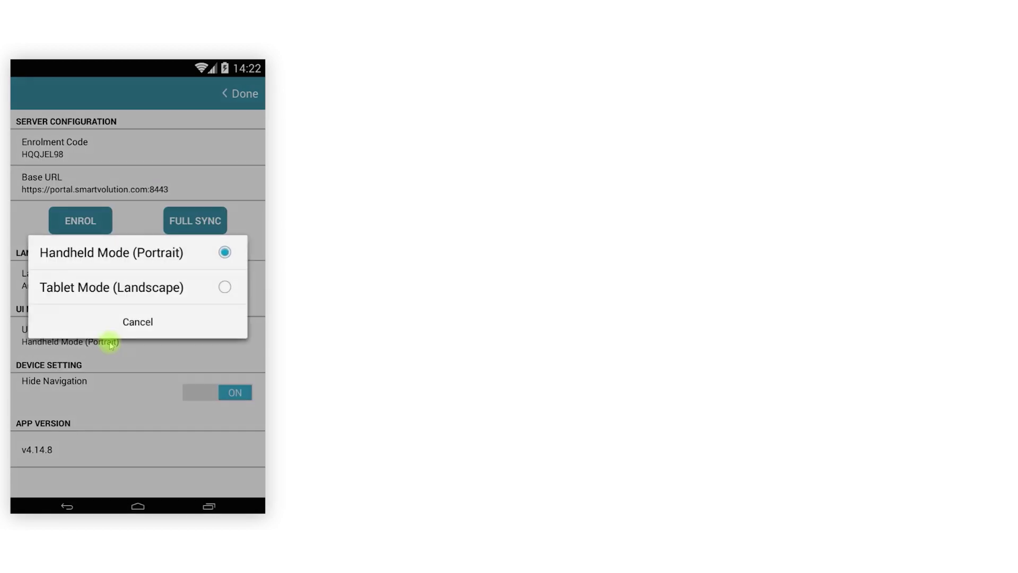
{"action": "left_click", "coordinate": [174, 262]}
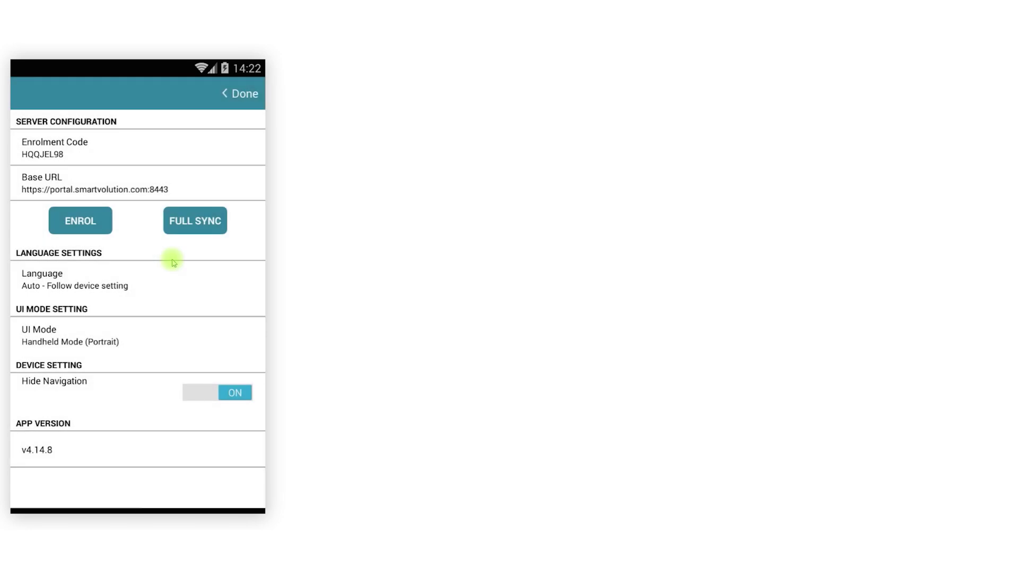
{"action": "left_click", "coordinate": [253, 91]}
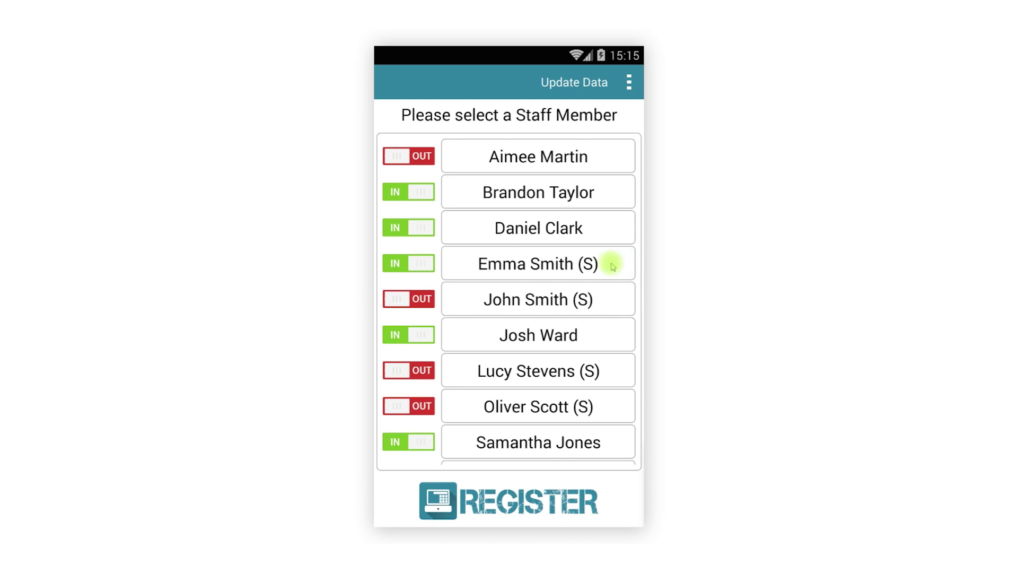
- Sign in as a staff member by entering their four-digit PIN
{"action": "left_click", "coordinate": [613, 266]}
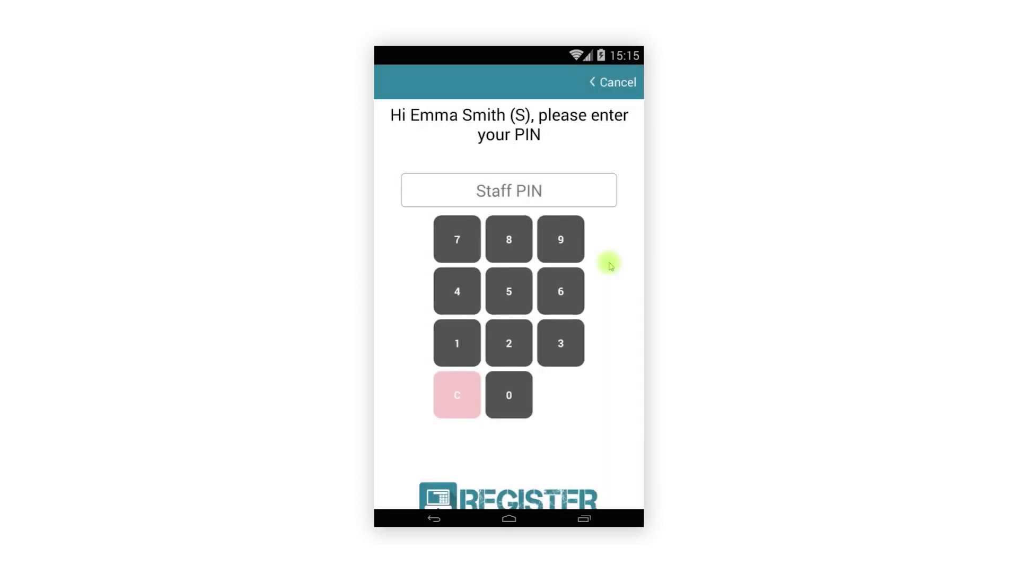
{"action": "left_click", "coordinate": [457, 344]}
{"action": "left_click", "coordinate": [496, 341]}
{"action": "left_click", "coordinate": [552, 339]}
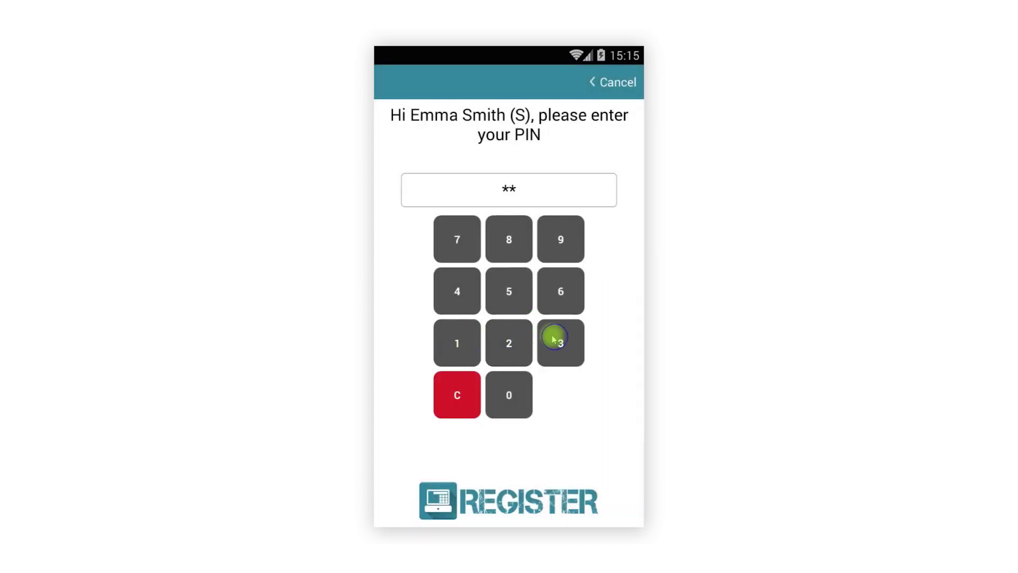
{"action": "left_click", "coordinate": [448, 294]}
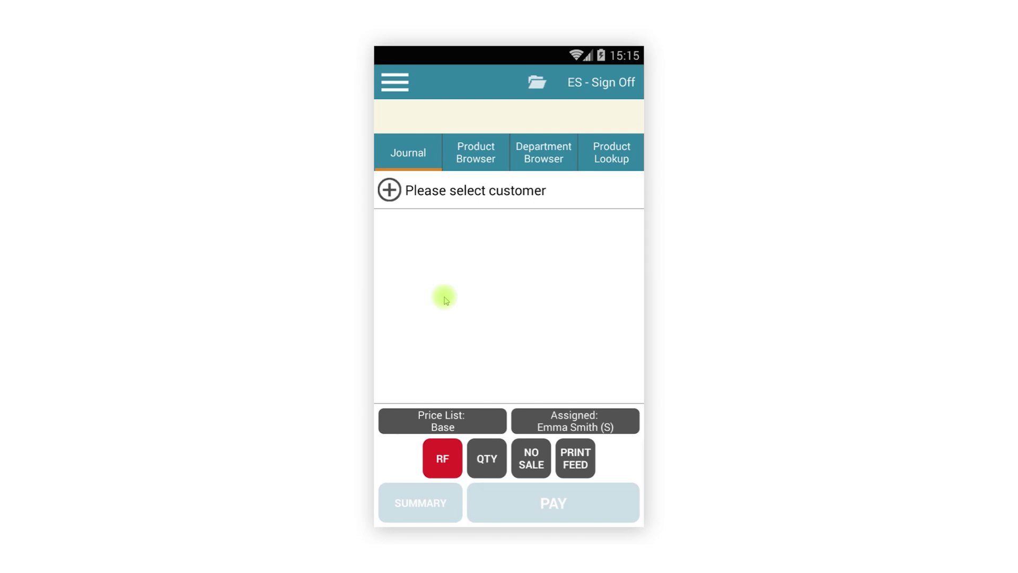
- Step through the introductory tutorial hints until they close on the empty sale
{"action": "left_click", "coordinate": [445, 298]}
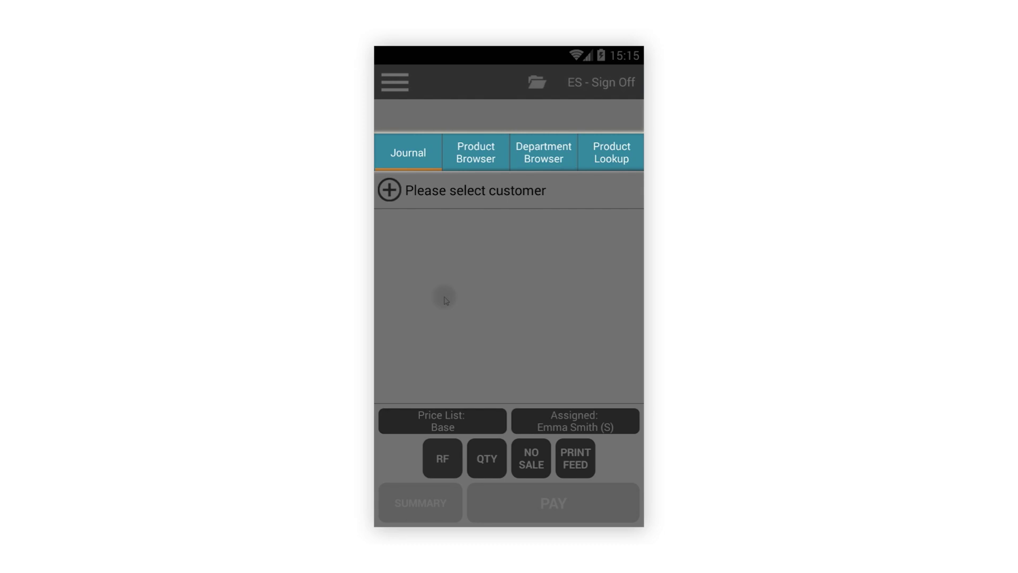
{"action": "left_click", "coordinate": [445, 300]}
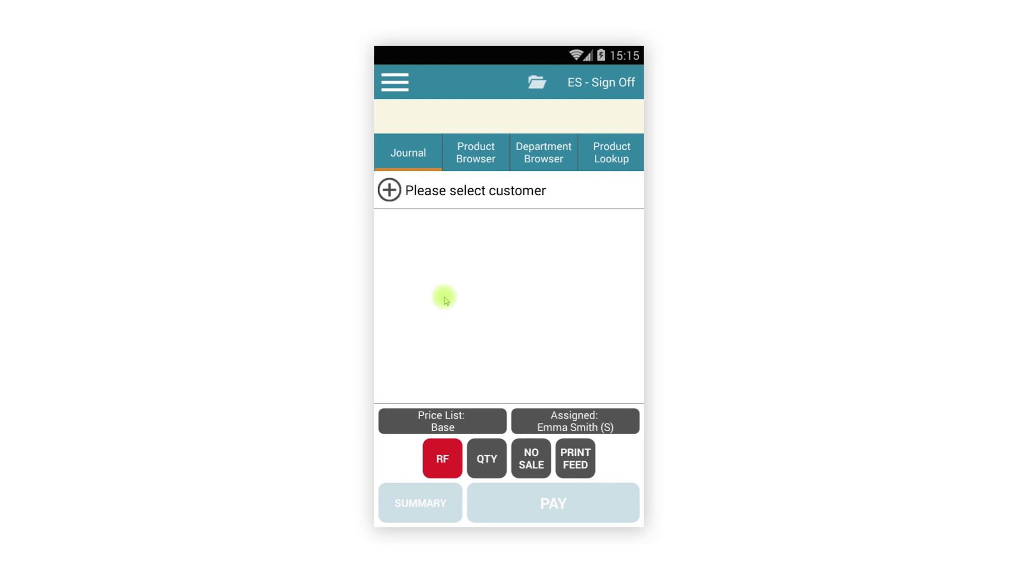
{"action": "left_click", "coordinate": [446, 299]}
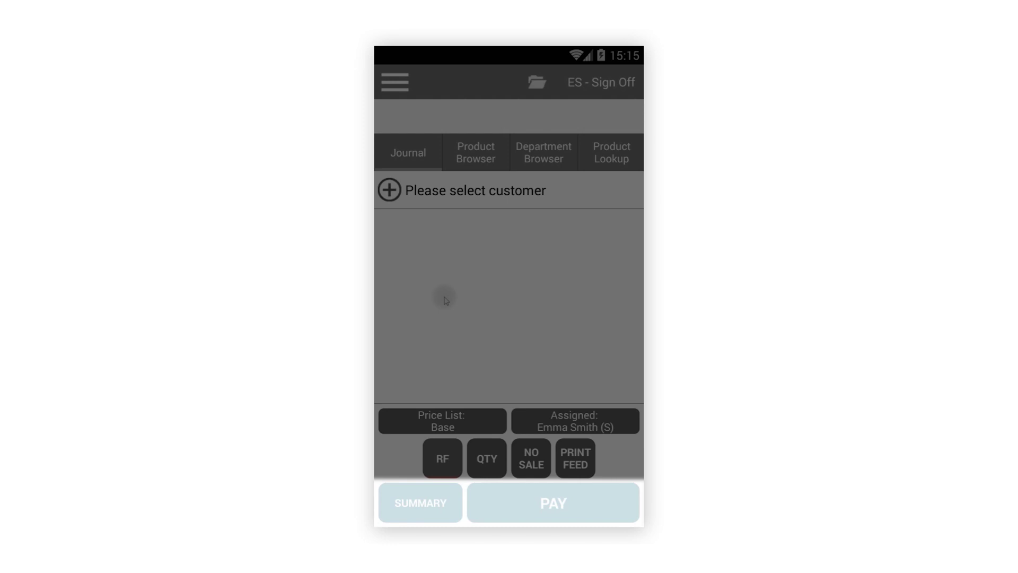
{"action": "left_click", "coordinate": [445, 299]}
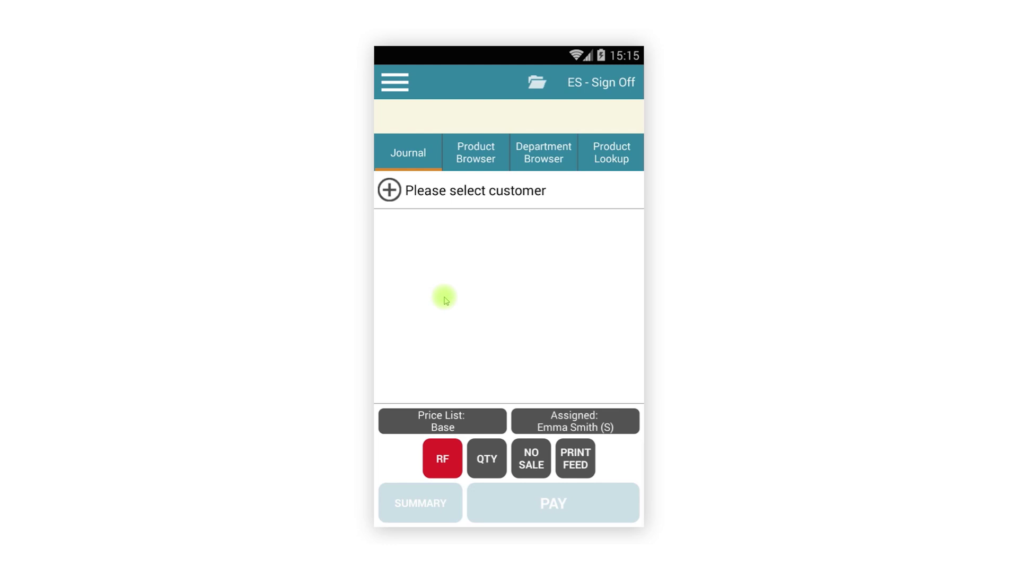
- Add a Bottled Water and a Steak & Cheese Panini from the Product Browser
{"action": "left_click", "coordinate": [477, 152]}
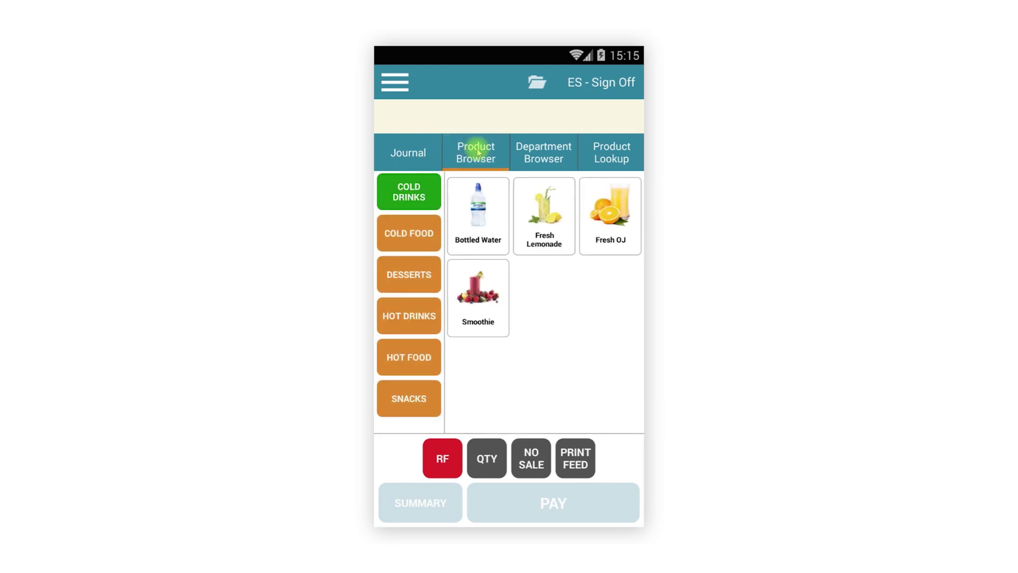
{"action": "left_click", "coordinate": [421, 317]}
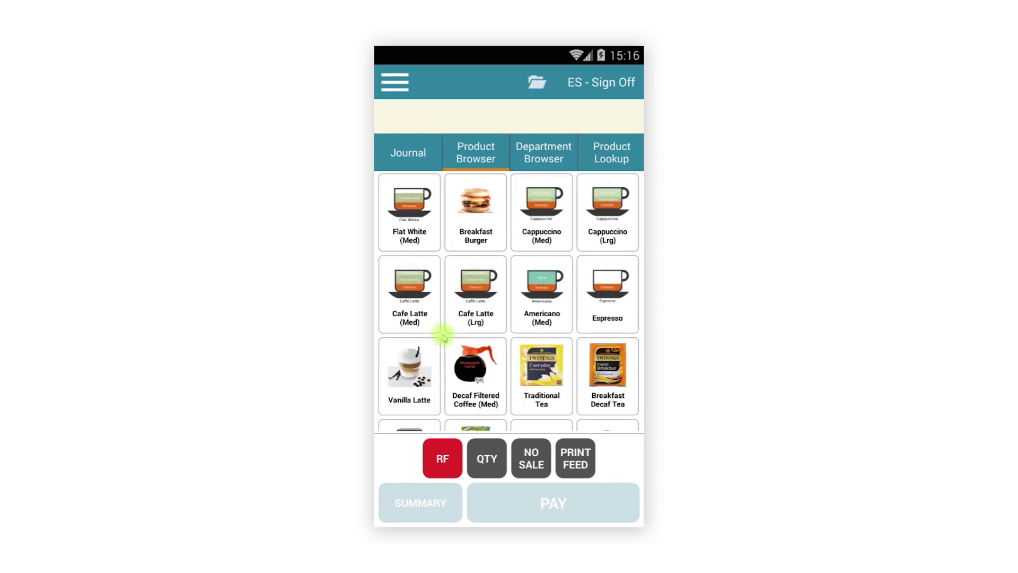
{"action": "scroll", "coordinate": [445, 338], "scroll_direction": "down", "scroll_amount": 3}
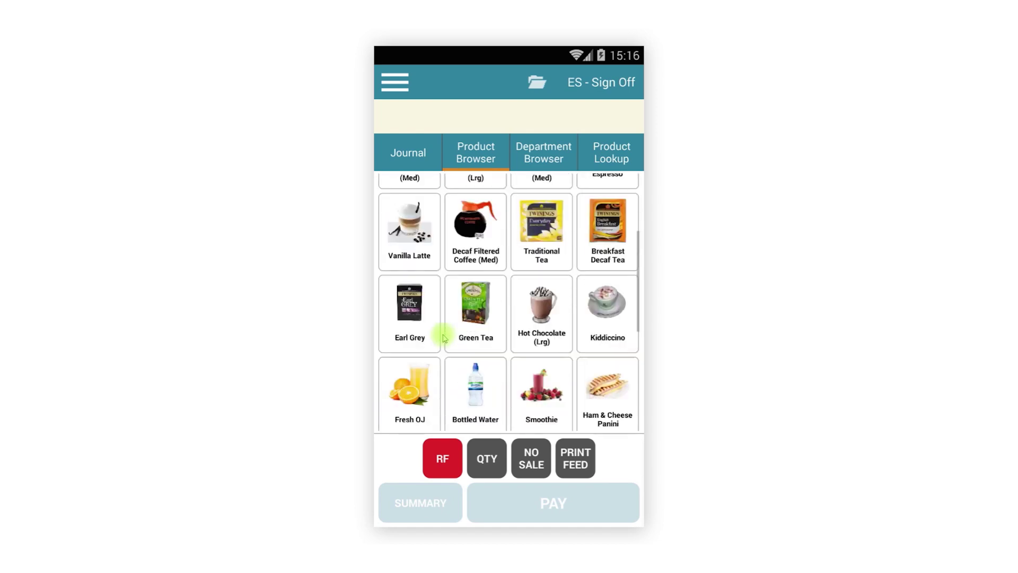
{"action": "left_click", "coordinate": [470, 380]}
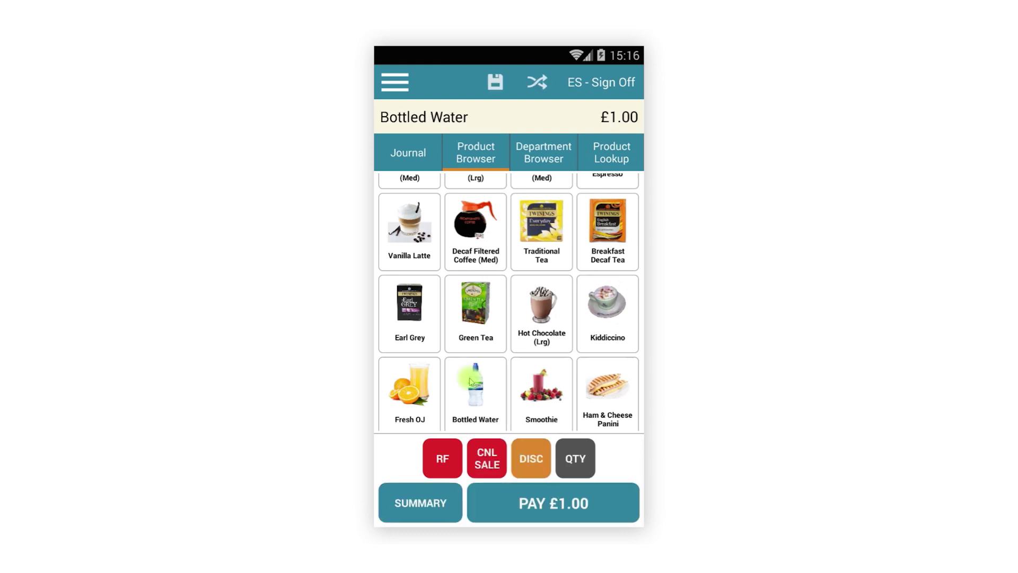
{"action": "scroll", "coordinate": [469, 373], "scroll_direction": "down", "scroll_amount": 2}
{"action": "left_click", "coordinate": [470, 373]}
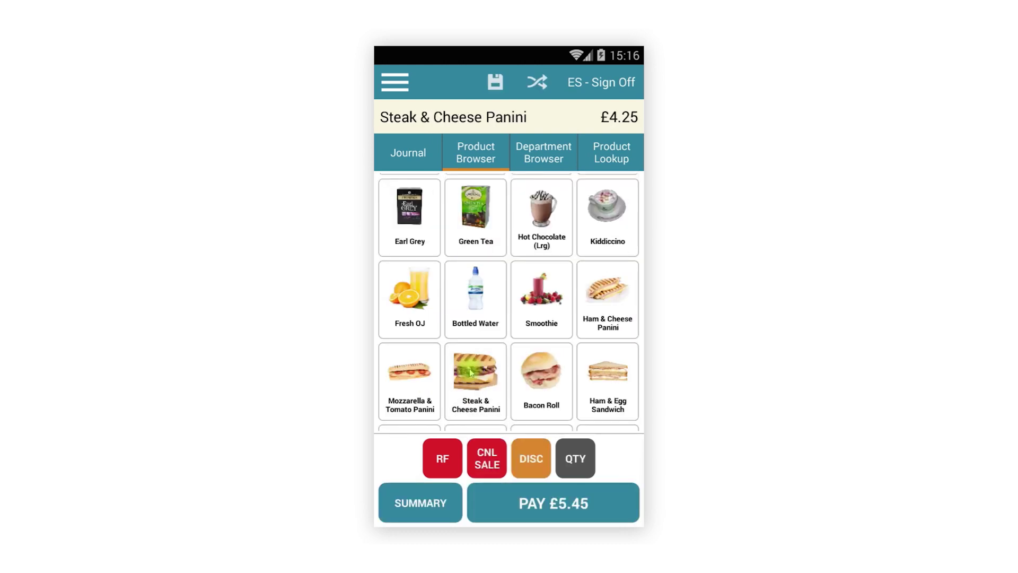
- Add a Cafe Latte (Med) with one pump of hazelnut syrup and skimmed milk
{"action": "scroll", "coordinate": [470, 373], "scroll_direction": "up", "scroll_amount": 5}
{"action": "left_click", "coordinate": [419, 303]}
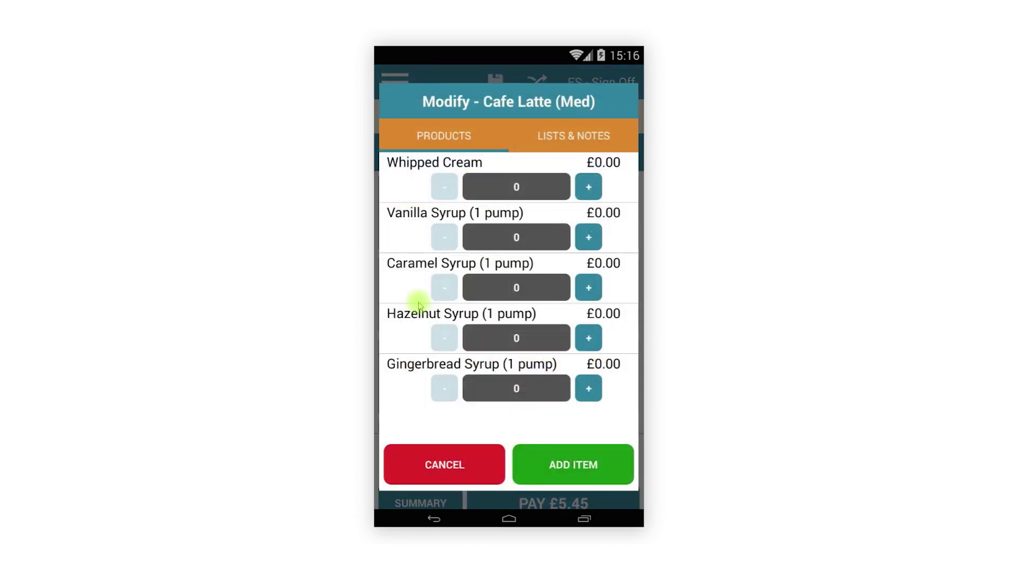
{"action": "left_click", "coordinate": [588, 338]}
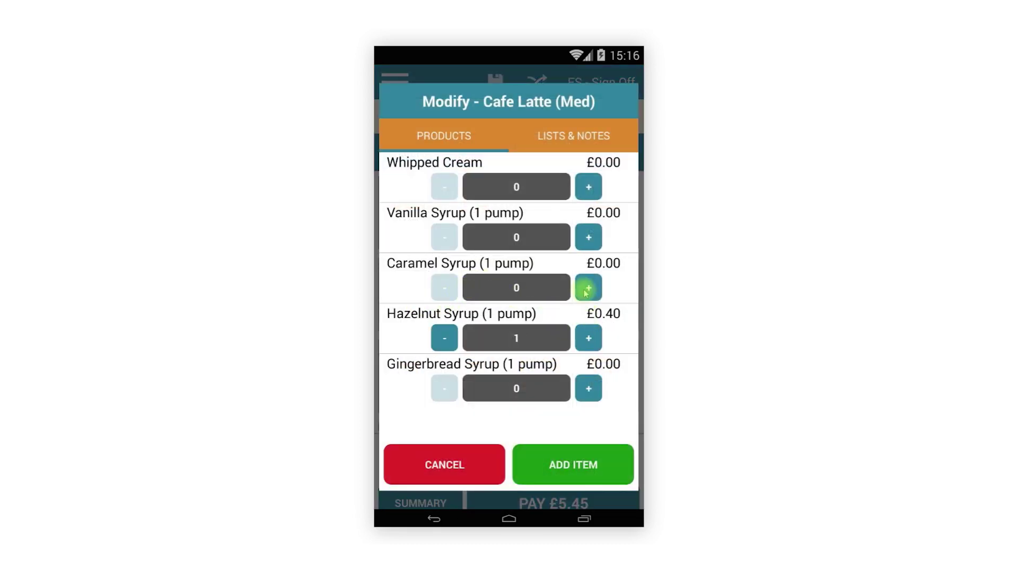
{"action": "left_click", "coordinate": [571, 137]}
{"action": "left_click", "coordinate": [473, 222]}
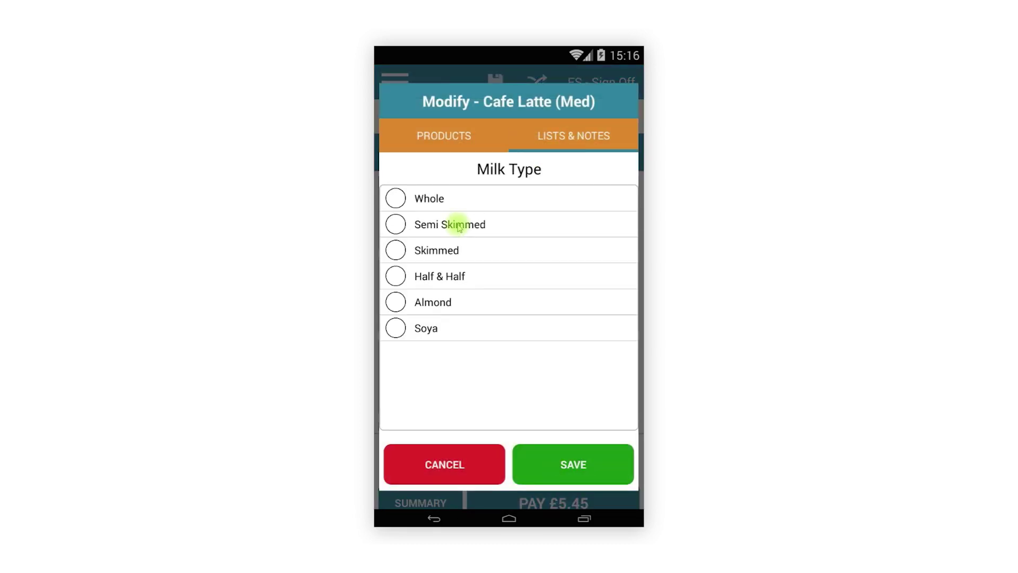
{"action": "left_click", "coordinate": [438, 249]}
{"action": "left_click", "coordinate": [557, 461]}
{"action": "left_click", "coordinate": [557, 463]}
- Add 750g of Breakfast Boom Blend sold by weight, bringing the total to £22.63
{"action": "scroll", "coordinate": [575, 334], "scroll_direction": "down", "scroll_amount": 5}
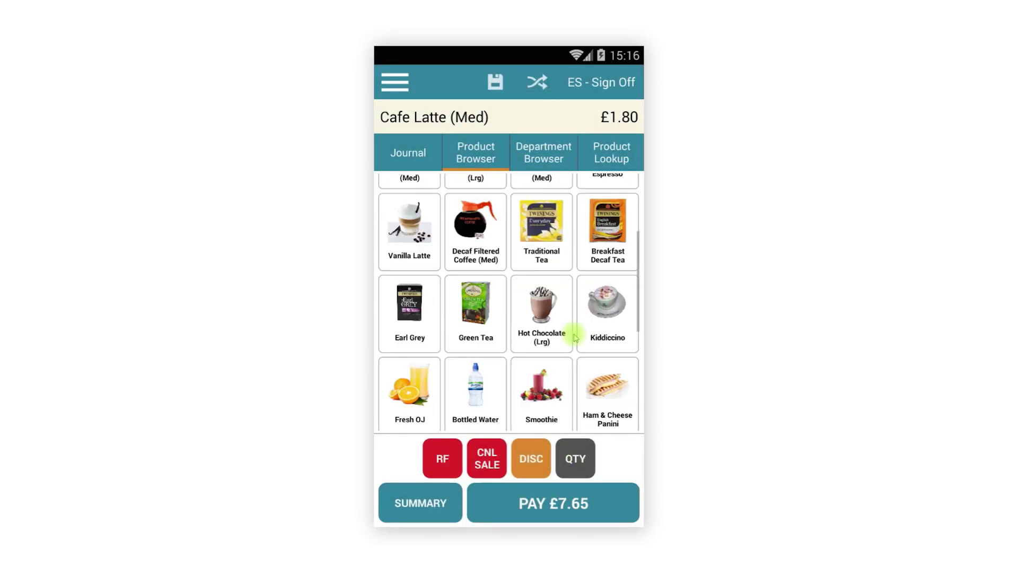
{"action": "scroll", "coordinate": [575, 337], "scroll_direction": "down", "scroll_amount": 4}
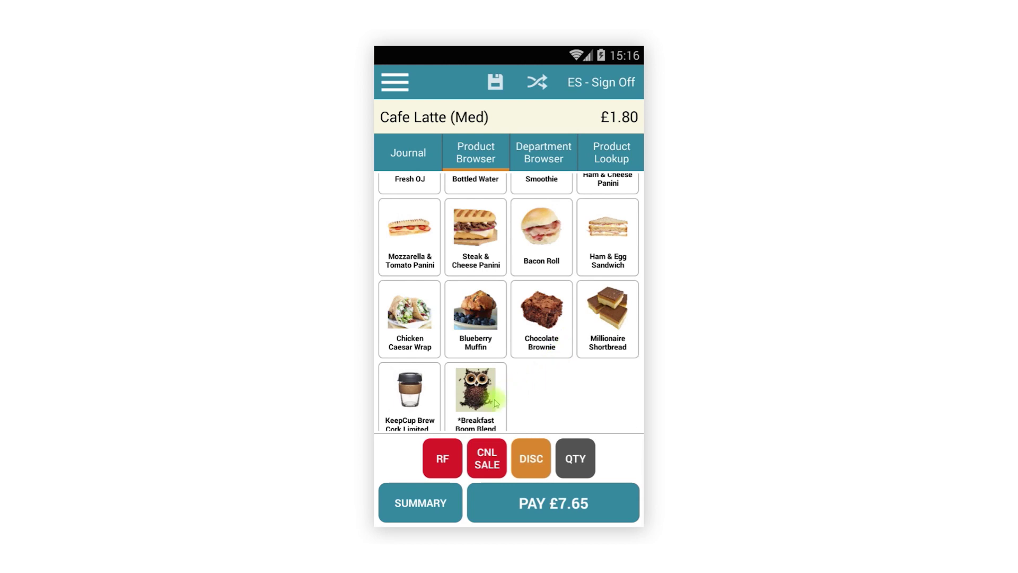
{"action": "left_click", "coordinate": [488, 400]}
{"action": "left_click", "coordinate": [464, 268]}
{"action": "left_click", "coordinate": [509, 313]}
{"action": "left_click", "coordinate": [510, 402]}
{"action": "left_click", "coordinate": [550, 442]}
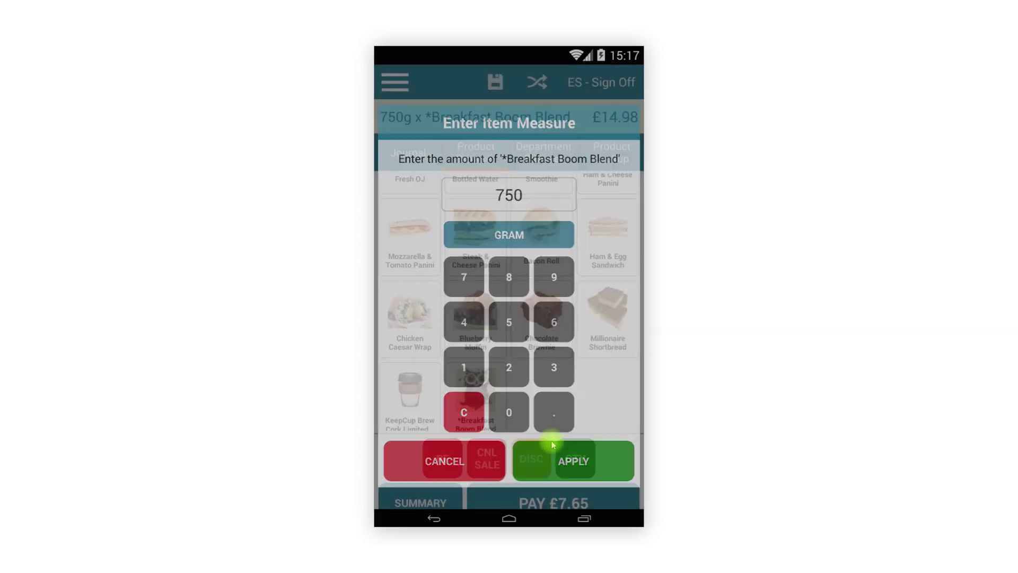
{"action": "left_click", "coordinate": [545, 156]}
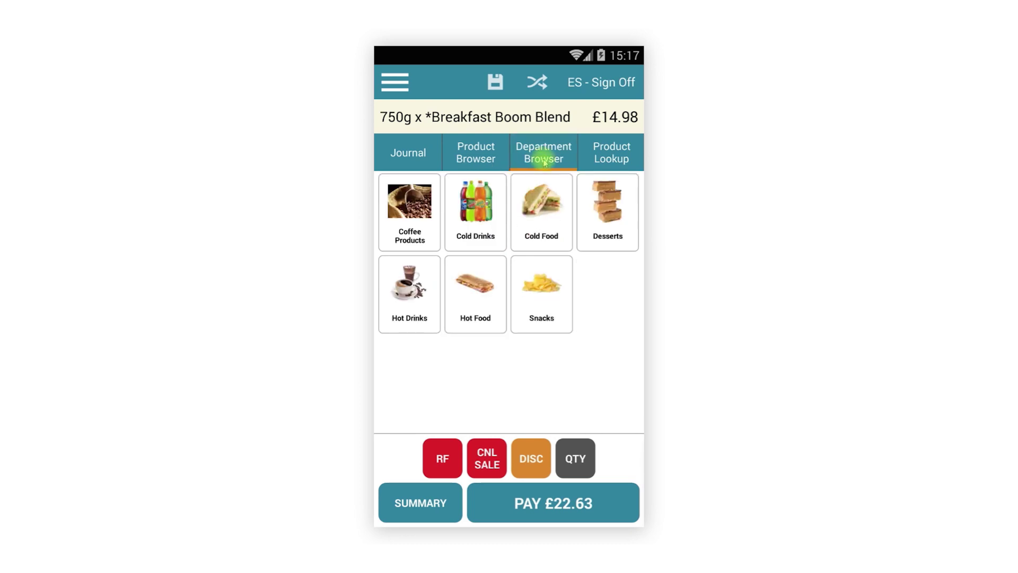
- Add a Chocolate Tiffin from Desserts and Cheese & Onion Crisps from Snacks
{"action": "left_click", "coordinate": [607, 207]}
{"action": "left_click", "coordinate": [484, 291]}
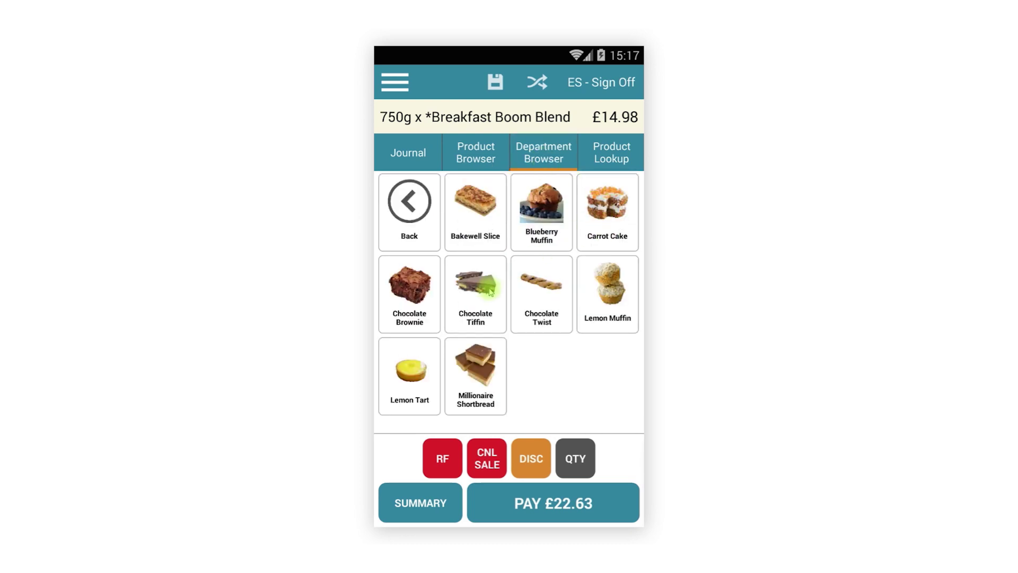
{"action": "left_click", "coordinate": [421, 233]}
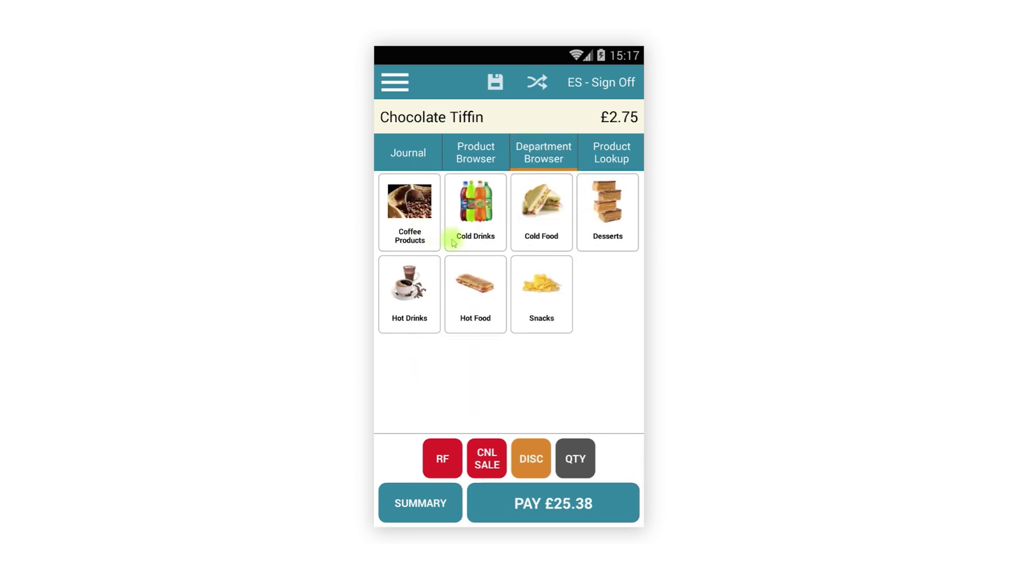
{"action": "left_click", "coordinate": [546, 297]}
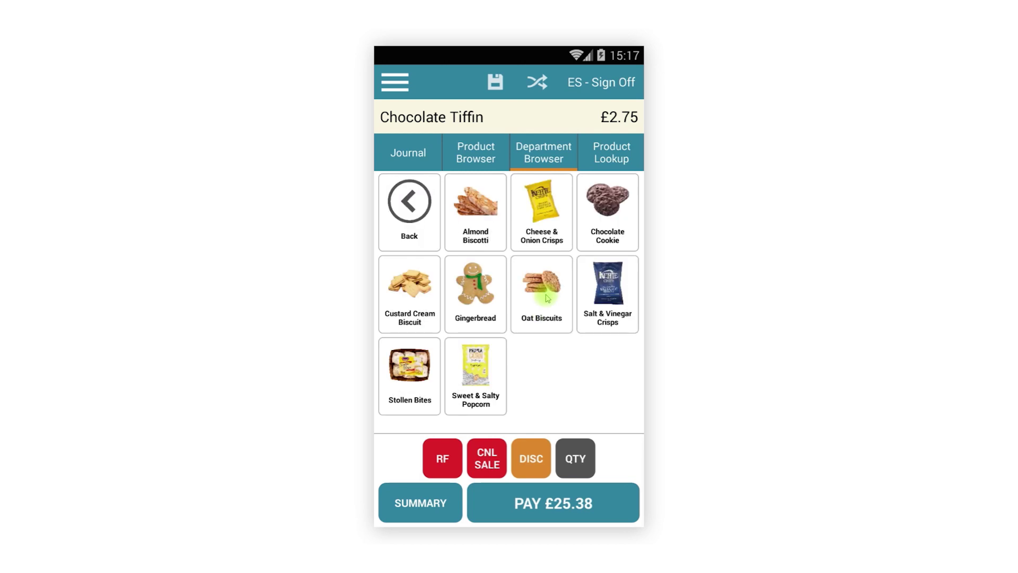
{"action": "left_click", "coordinate": [540, 217]}
- Search products for 'coffee' and add the AEROPRESS COFFEE MAKER, totalling £54.22
{"action": "left_click", "coordinate": [608, 154]}
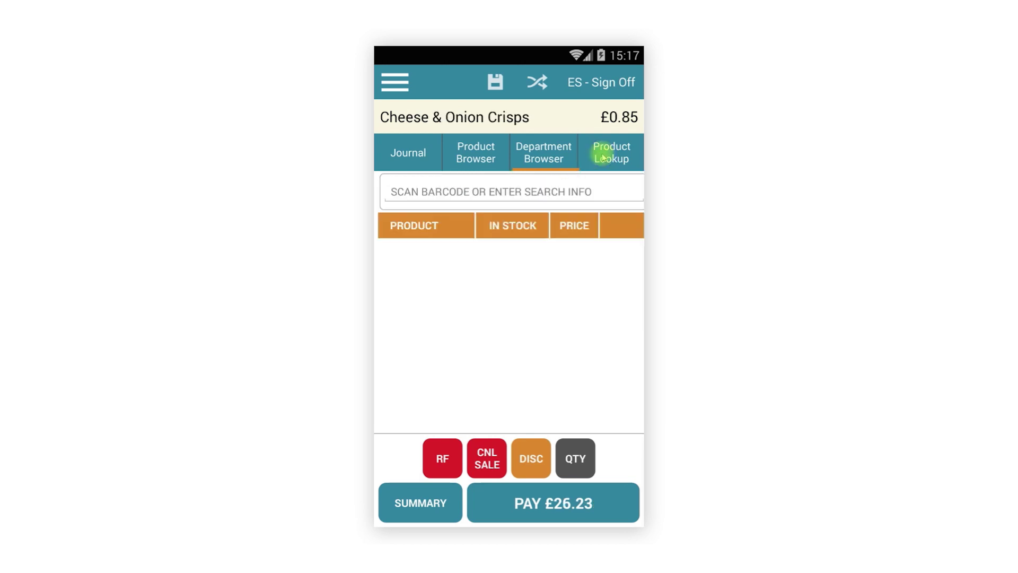
{"action": "type", "text": "coffee"}
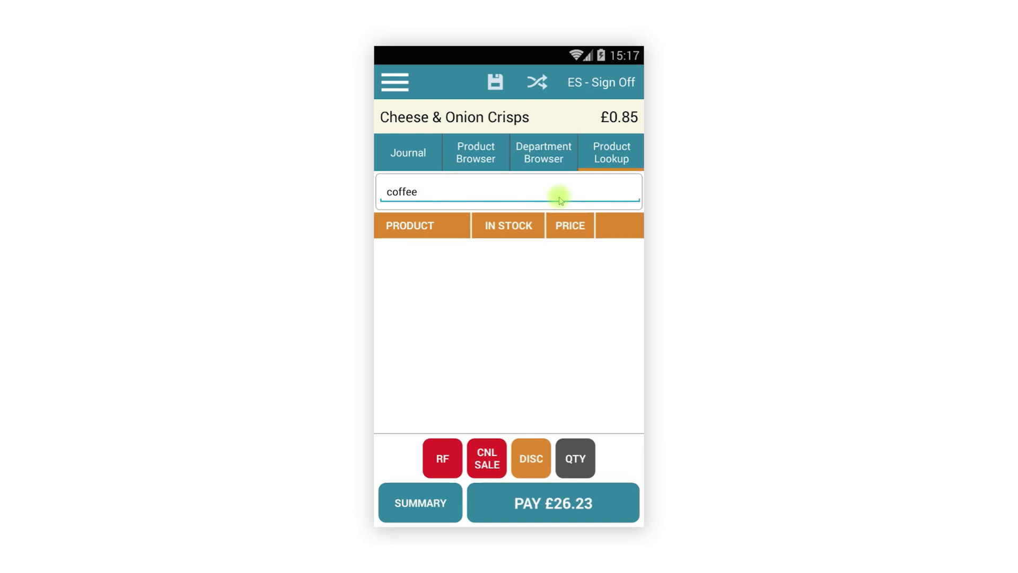
{"action": "key", "text": "Return"}
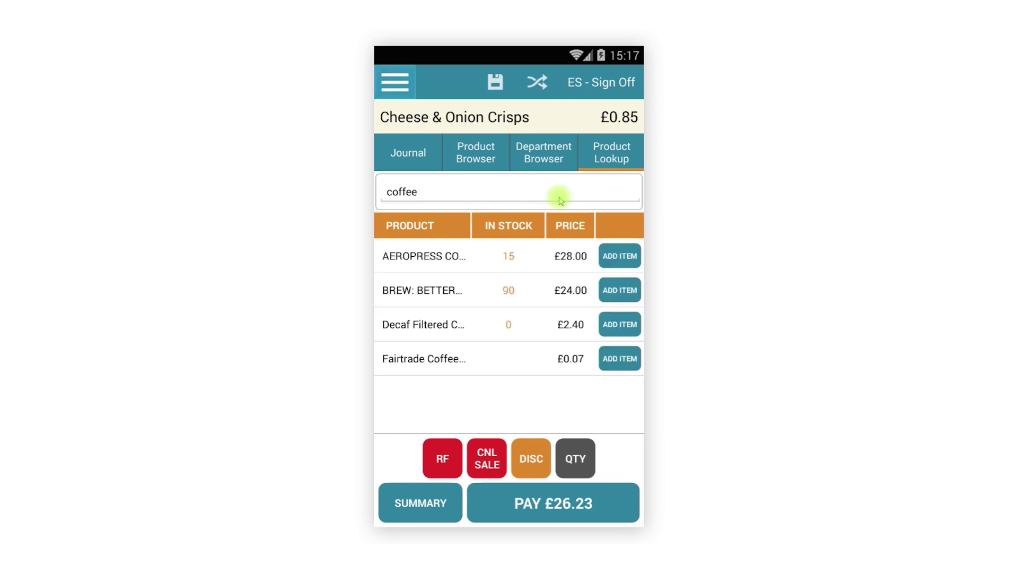
{"action": "left_click", "coordinate": [616, 259]}
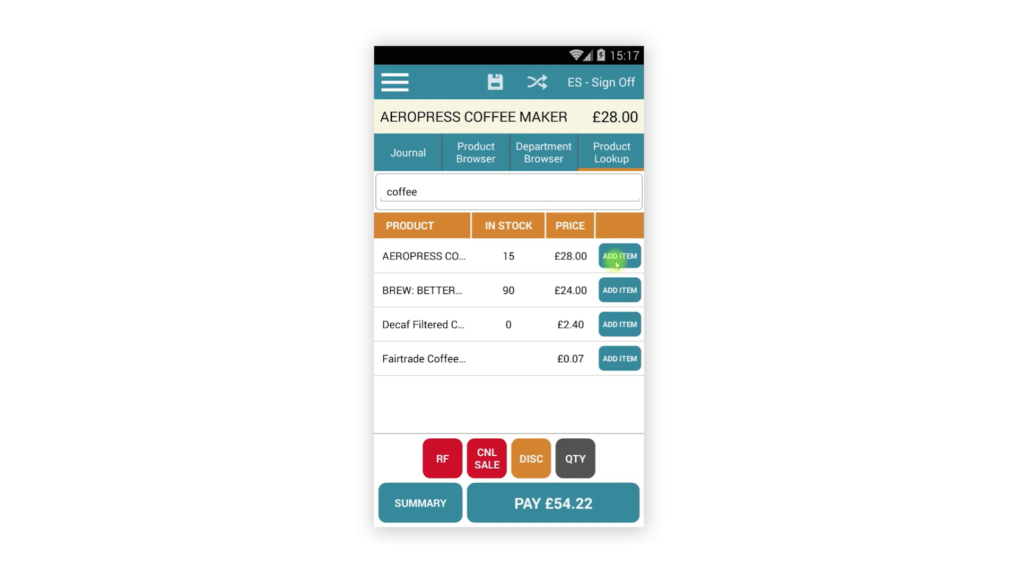
{"action": "left_click", "coordinate": [414, 157]}
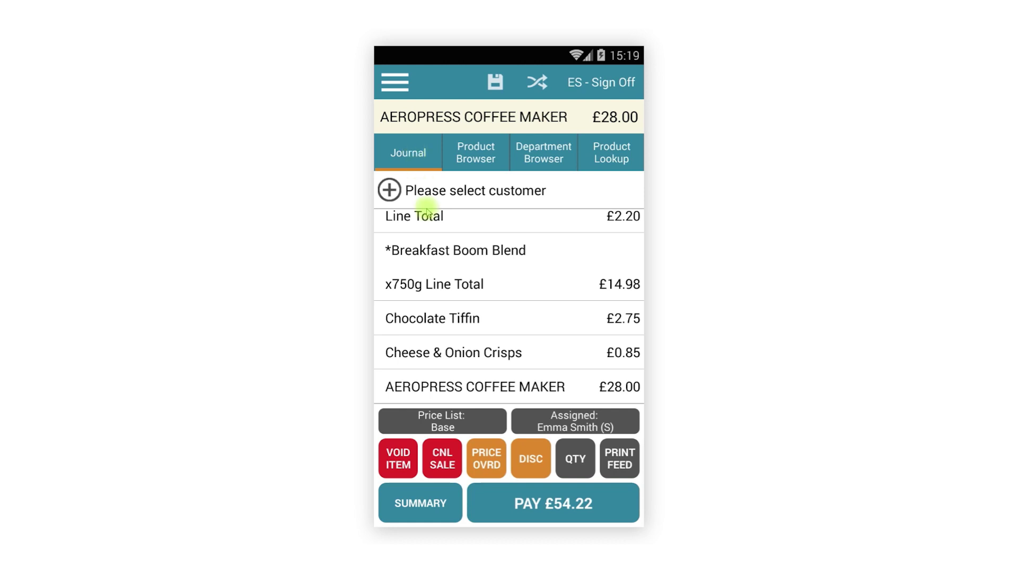
- Void the AEROPRESS COFFEE MAKER line, then void the Chocolate Tiffin line
{"action": "left_click", "coordinate": [395, 452]}
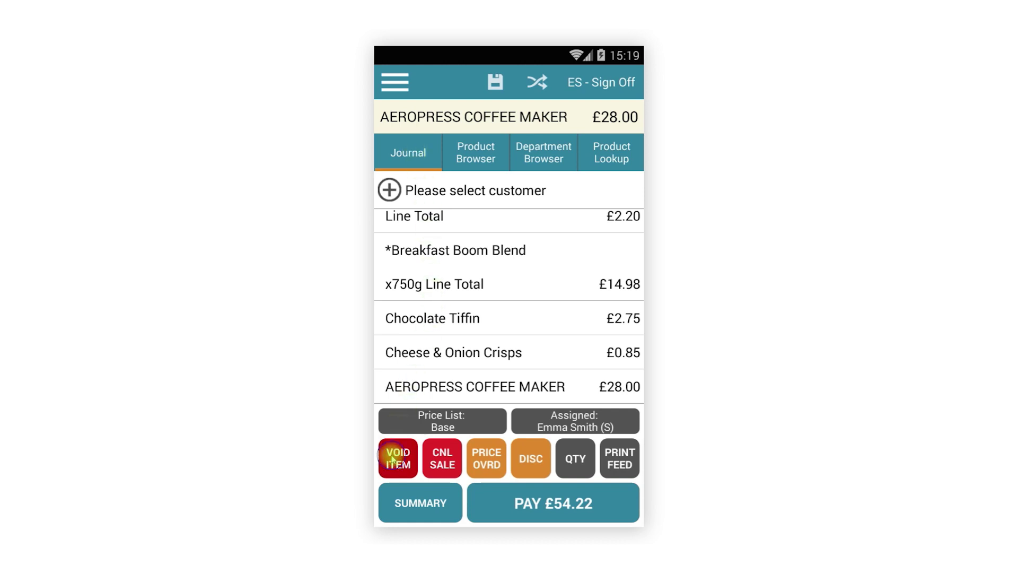
{"action": "left_click", "coordinate": [432, 389]}
{"action": "left_click", "coordinate": [531, 345]}
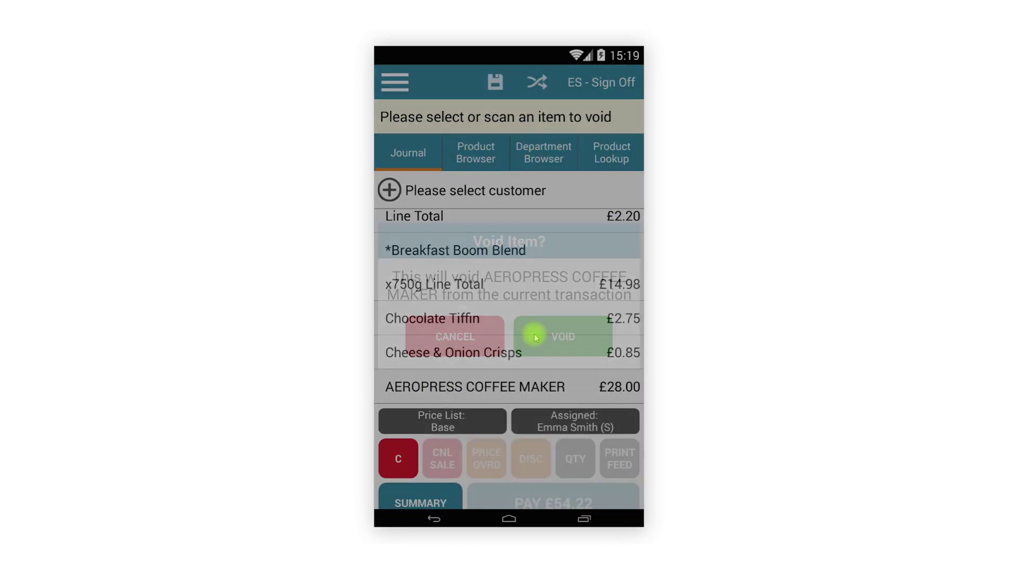
{"action": "left_click", "coordinate": [494, 303]}
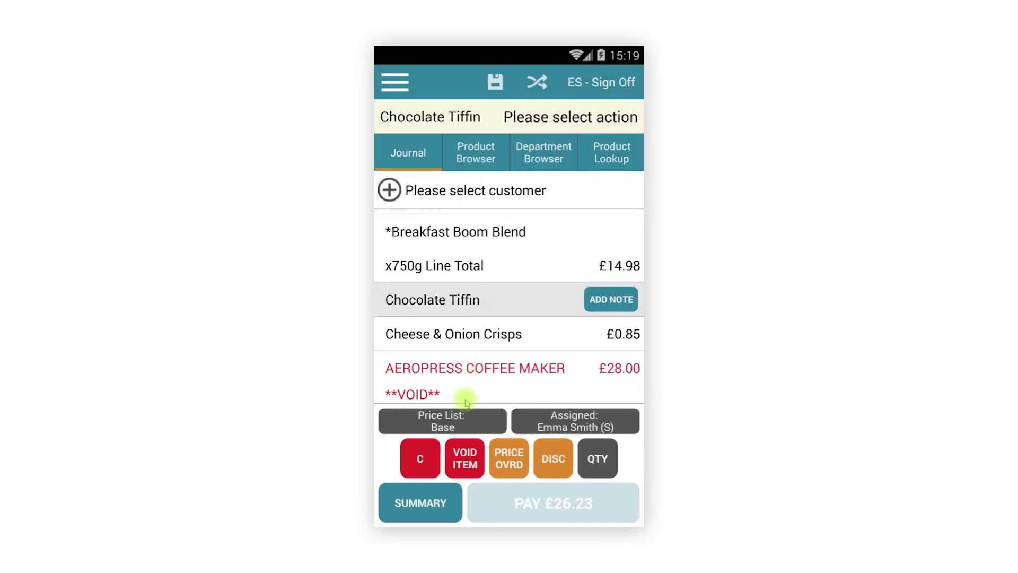
{"action": "left_click", "coordinate": [464, 458]}
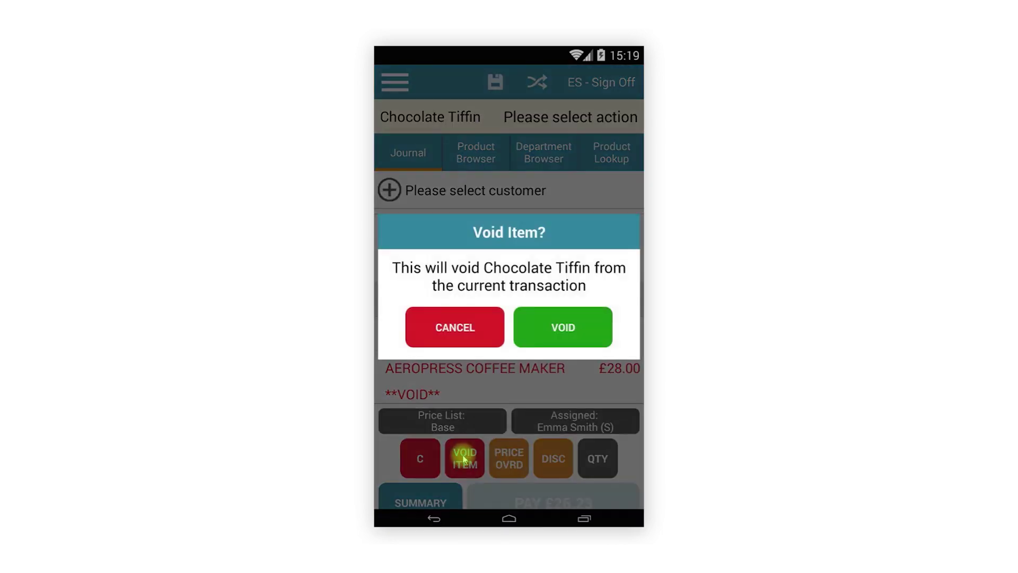
{"action": "left_click", "coordinate": [552, 331]}
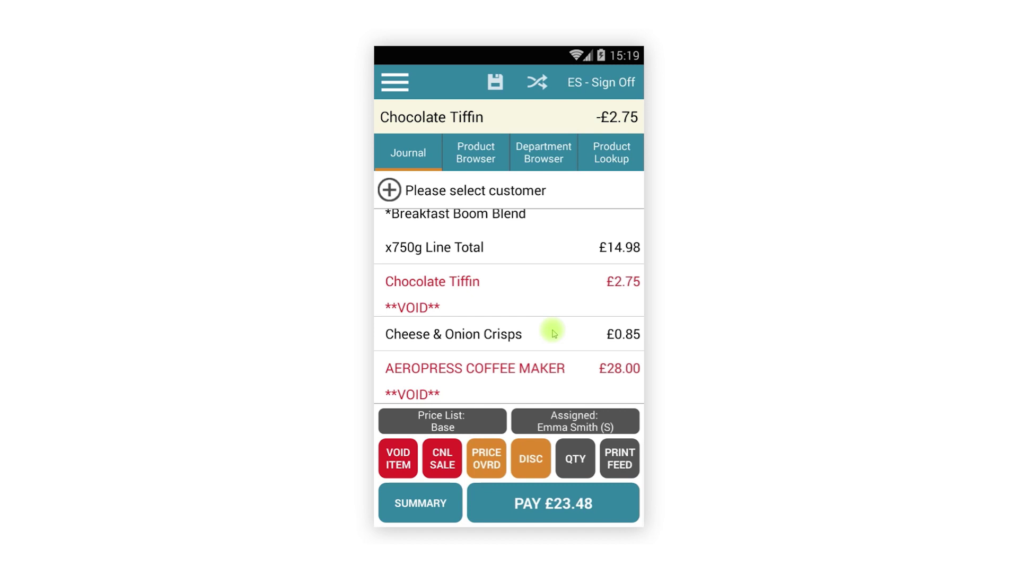
{"action": "left_click", "coordinate": [527, 228]}
{"action": "left_click_drag", "start_coordinate": [526, 228], "coordinate": [524, 341]}
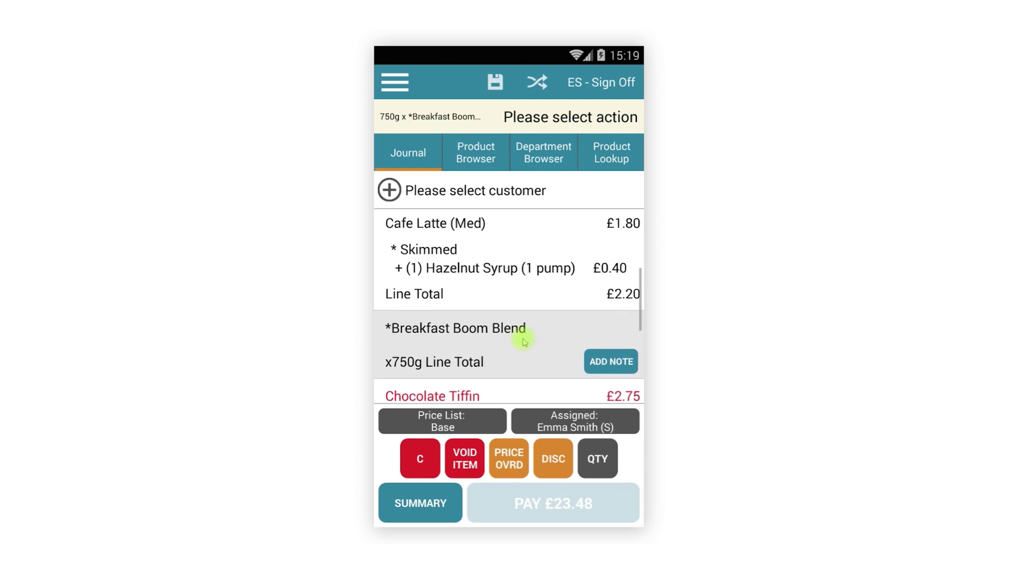
{"action": "left_click", "coordinate": [521, 262]}
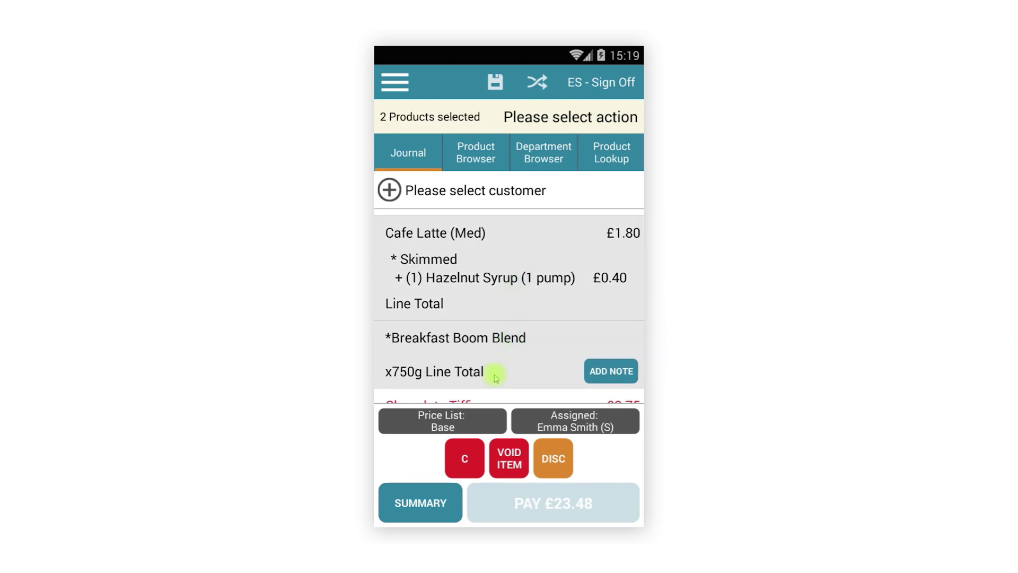
{"action": "left_click", "coordinate": [465, 458]}
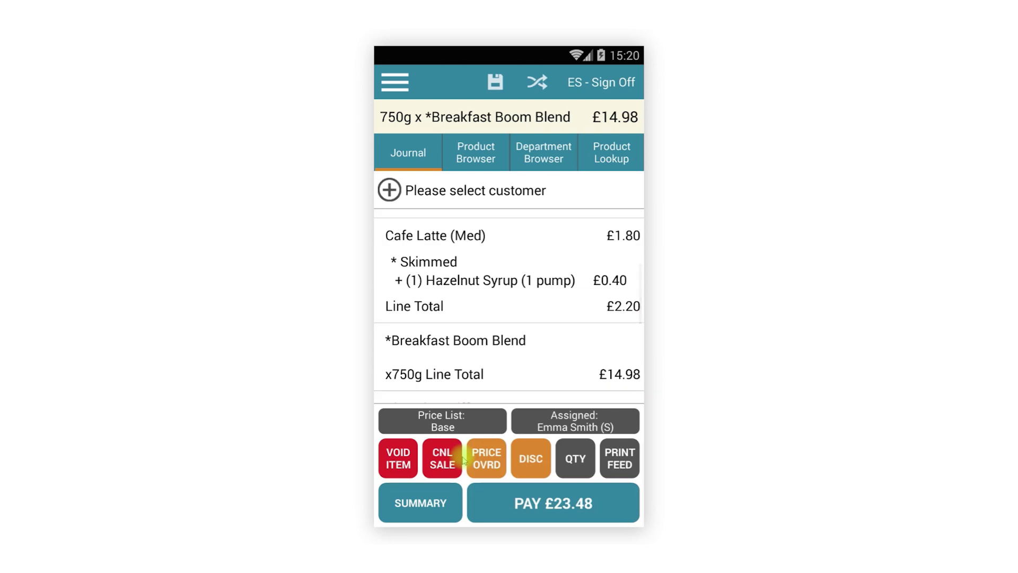
{"action": "left_click", "coordinate": [438, 498]}
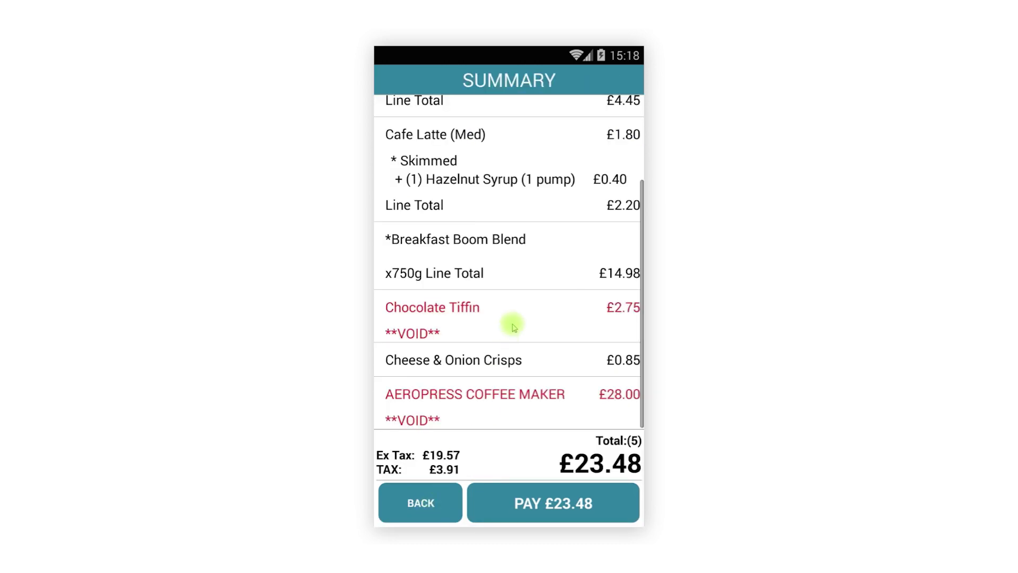
{"action": "mouse_move", "coordinate": [536, 218]}
{"action": "left_mouse_down"}
{"action": "mouse_move", "coordinate": [514, 341]}
{"action": "mouse_move", "coordinate": [530, 237]}
{"action": "left_mouse_up"}
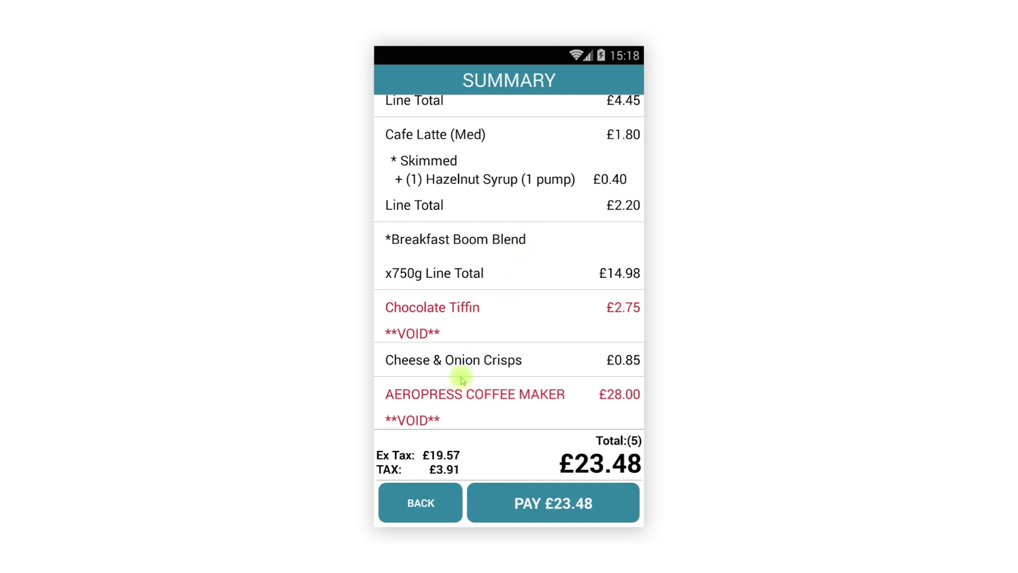
{"action": "left_click", "coordinate": [438, 489]}
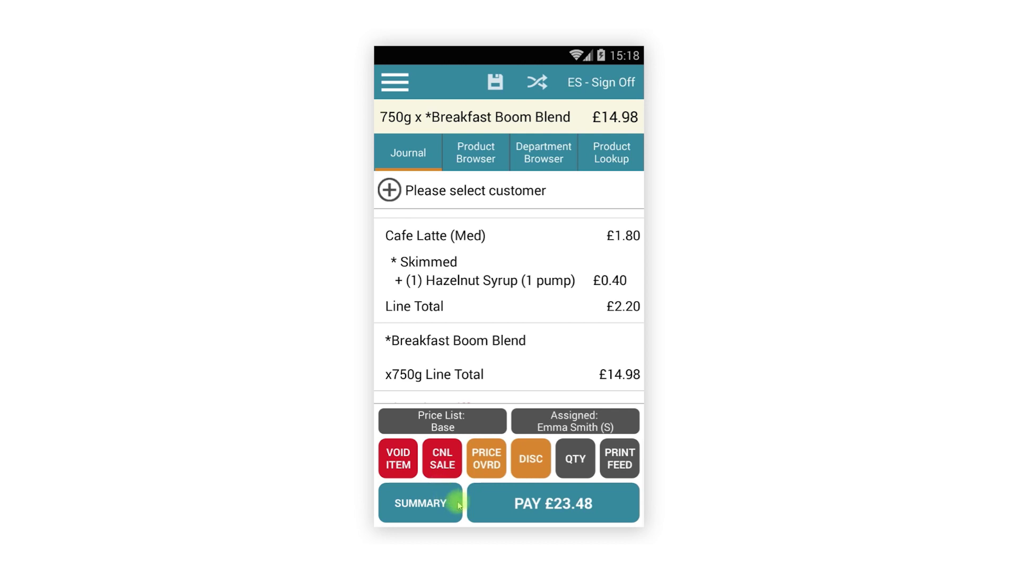
- Take payment on the £23.48 total, tendering £10 cash and setting a custom £10.00 amount
{"action": "left_click", "coordinate": [498, 519]}
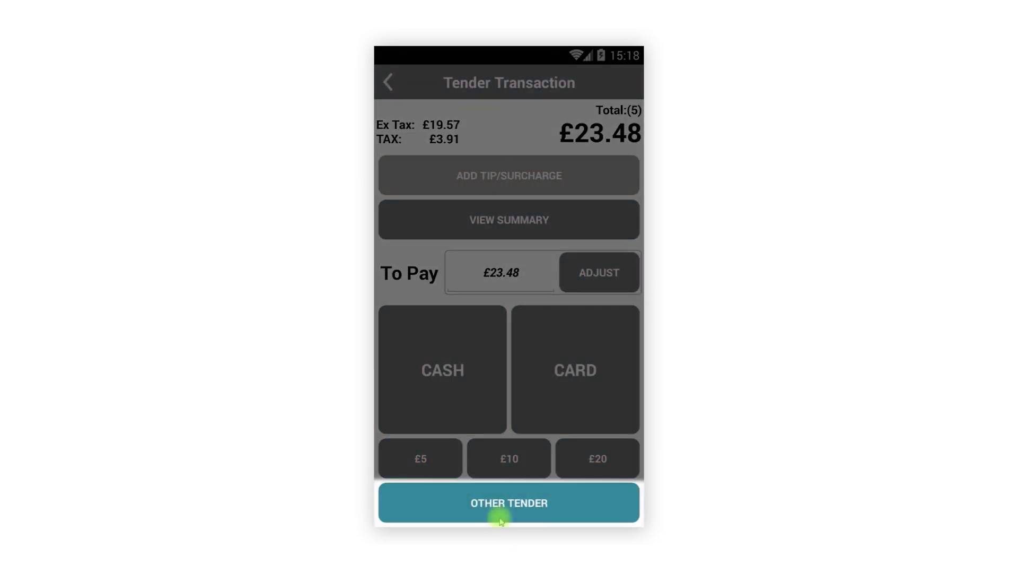
{"action": "left_click", "coordinate": [506, 456]}
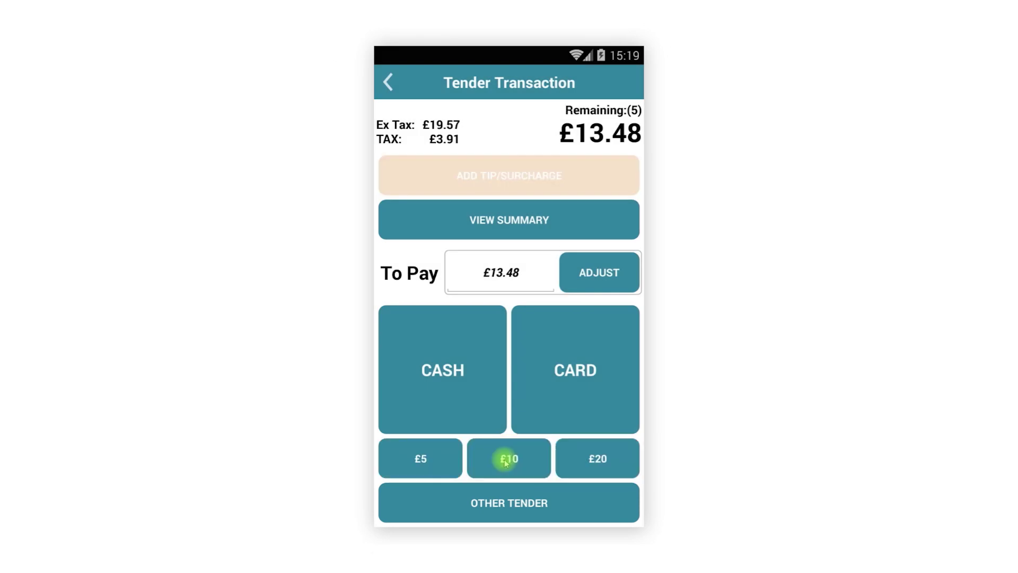
{"action": "left_click", "coordinate": [601, 279]}
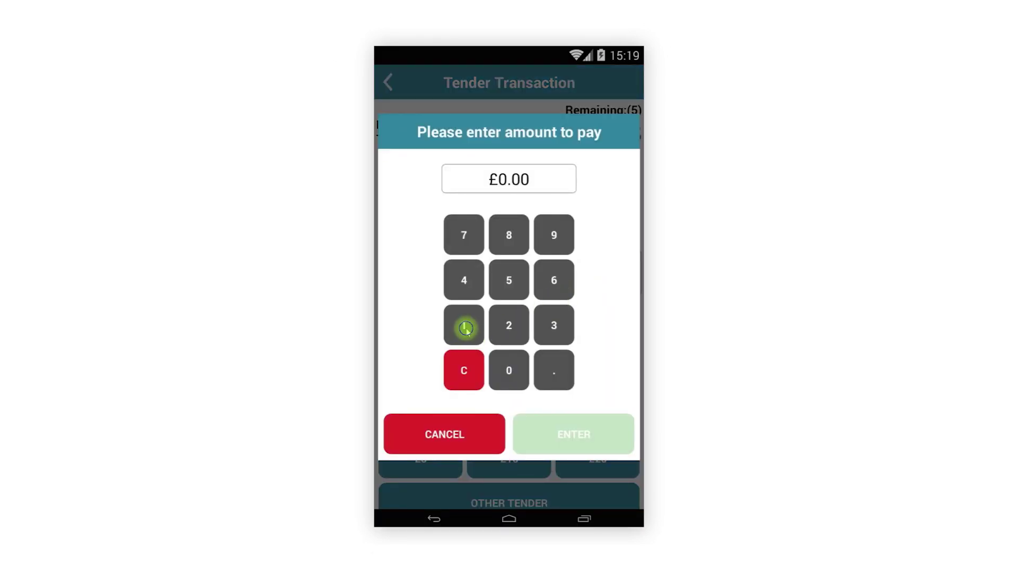
{"action": "left_click", "coordinate": [466, 328]}
{"action": "left_click", "coordinate": [508, 374]}
{"action": "left_click", "coordinate": [507, 375]}
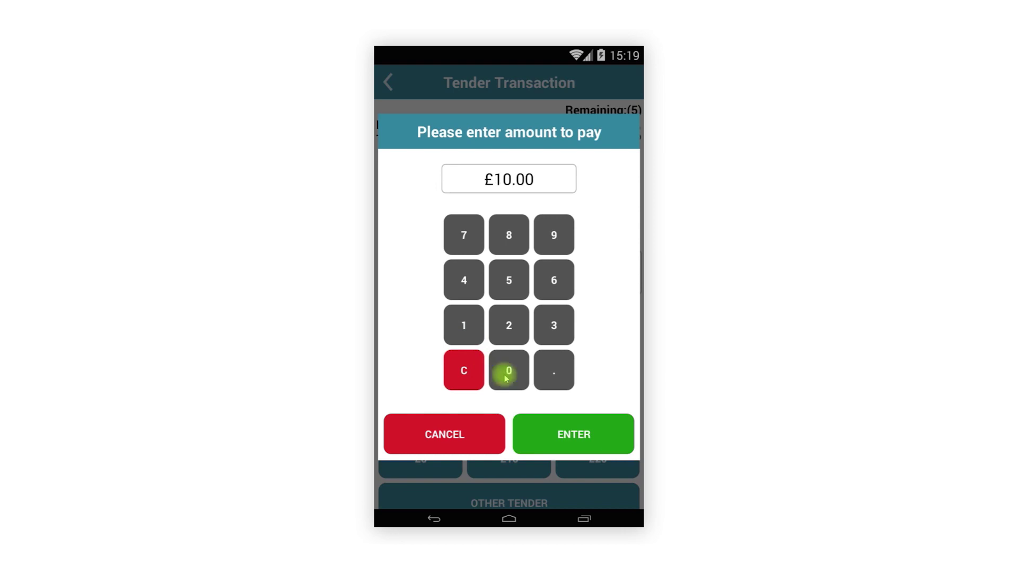
{"action": "left_click", "coordinate": [538, 430]}
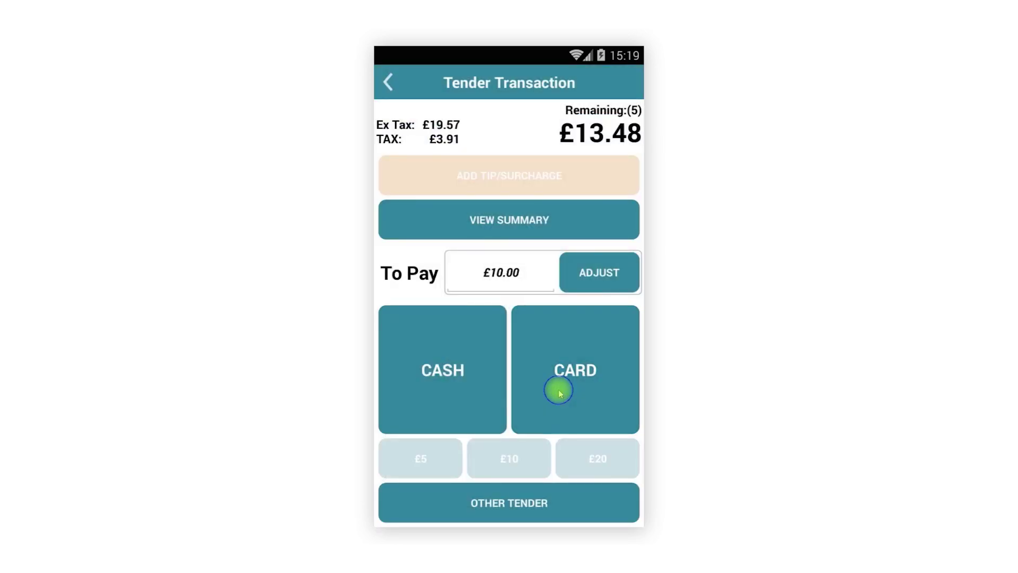
- Pay £10.00 by card, settle the rest with £20 cash, giving £16.52 change
{"action": "left_click", "coordinate": [560, 392]}
{"action": "left_click", "coordinate": [559, 328]}
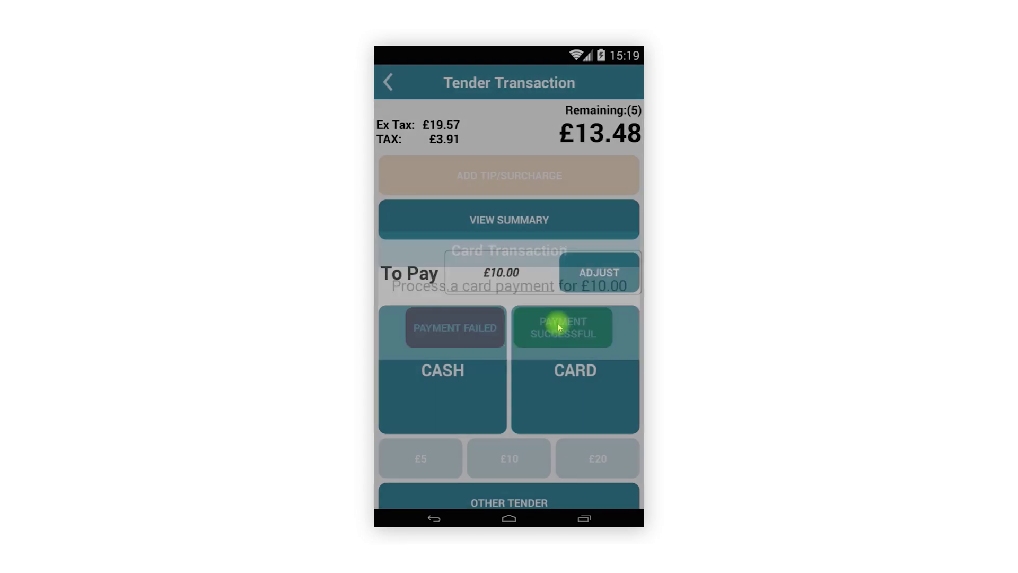
{"action": "left_click", "coordinate": [583, 471]}
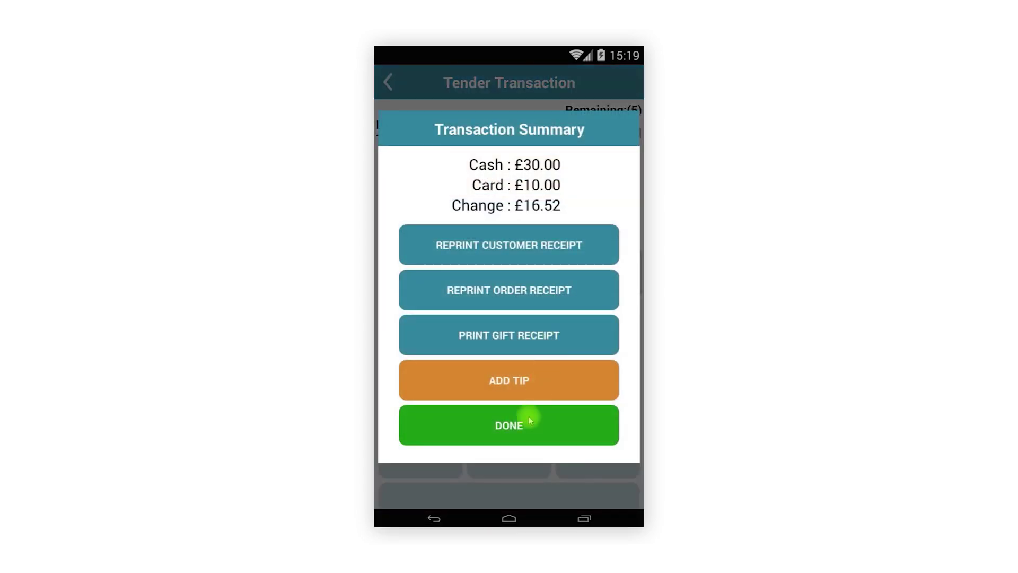
{"action": "left_click", "coordinate": [527, 428]}
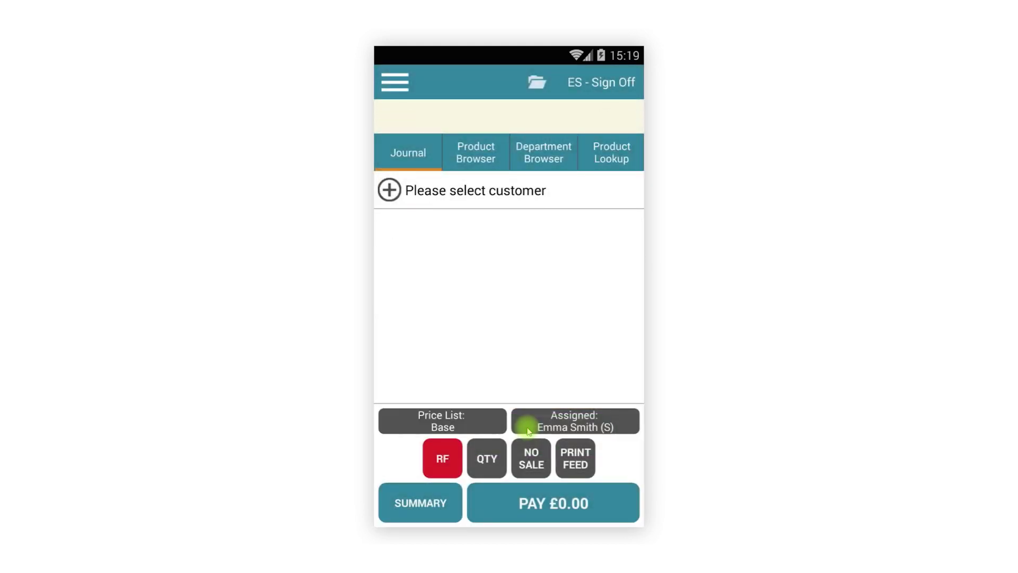
- Add a Ham & Cheese Panini and hold the sale under Table 1, printing the order
{"action": "left_click", "coordinate": [489, 168]}
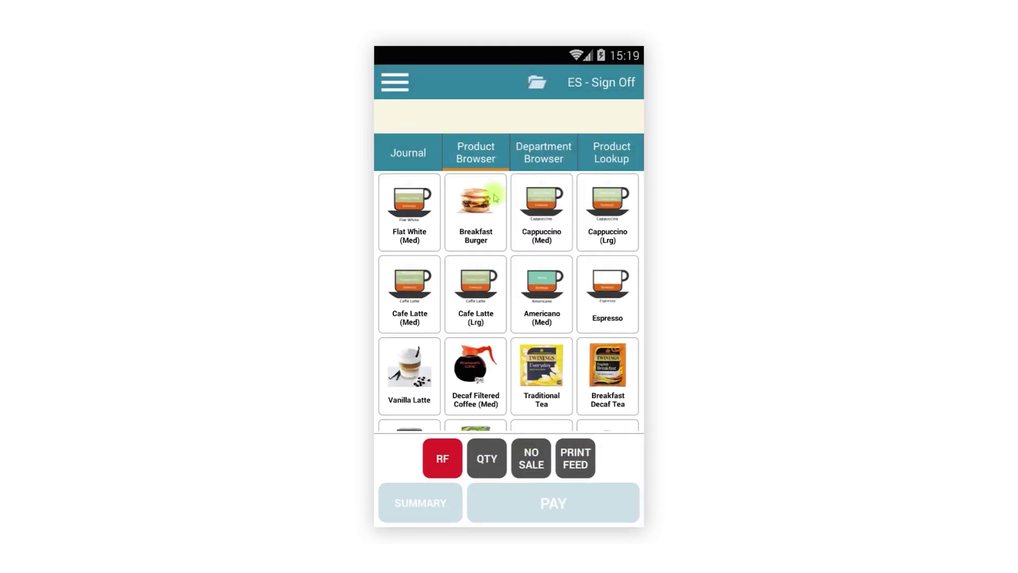
{"action": "scroll", "coordinate": [481, 301], "scroll_direction": "down", "scroll_amount": 4}
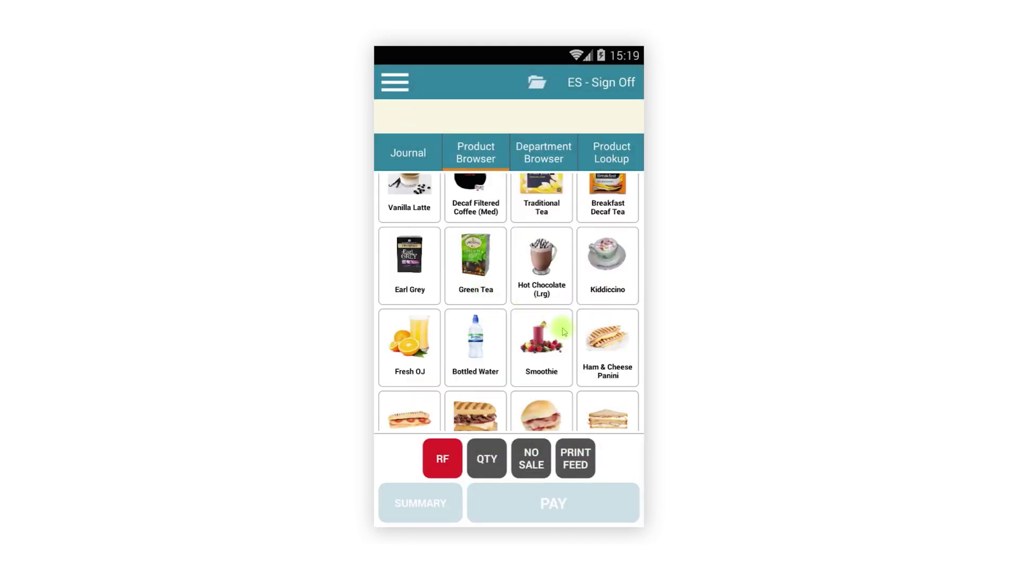
{"action": "left_click", "coordinate": [596, 352]}
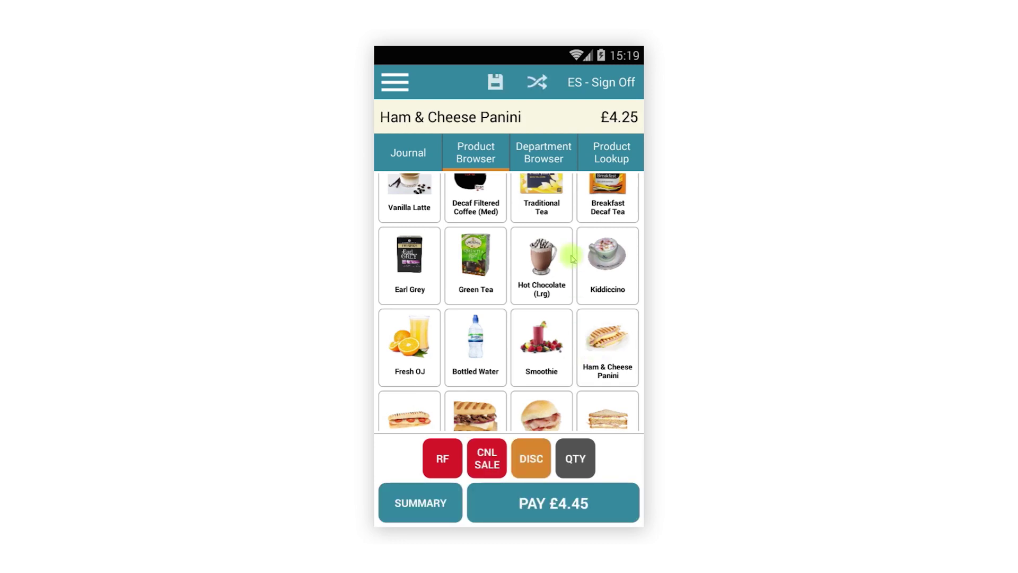
{"action": "left_click", "coordinate": [495, 82]}
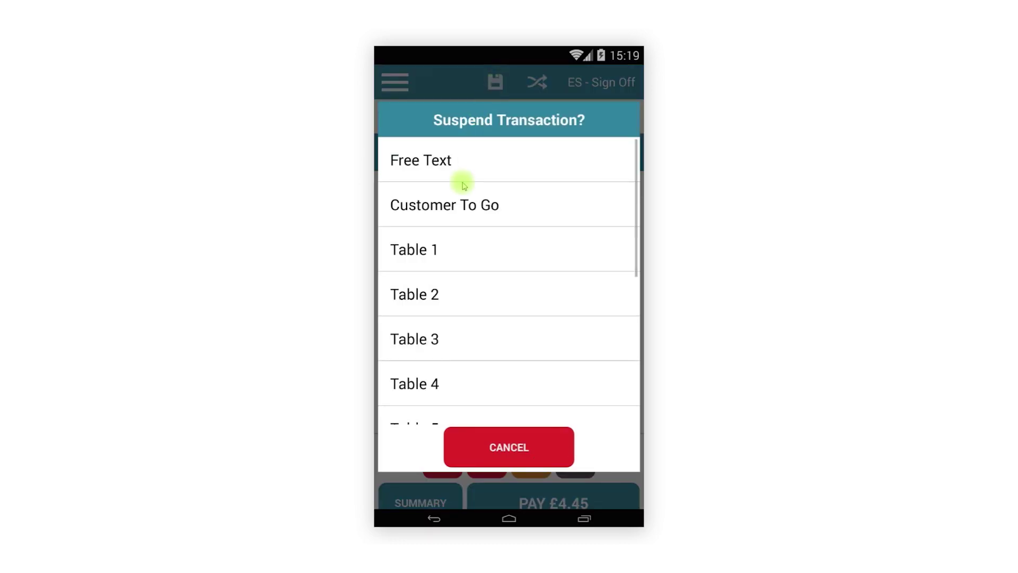
{"action": "left_click", "coordinate": [439, 248]}
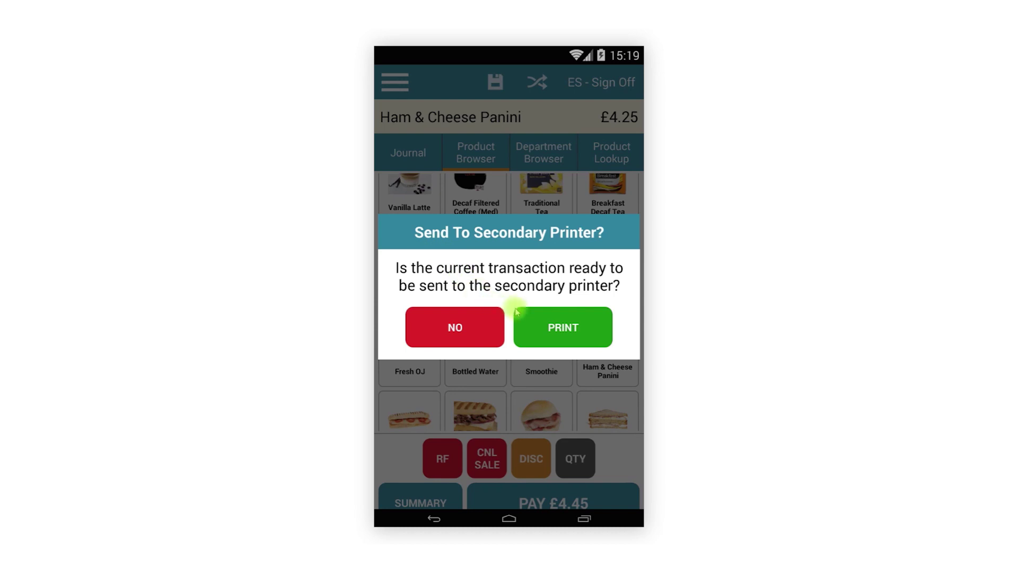
{"action": "left_click", "coordinate": [533, 319]}
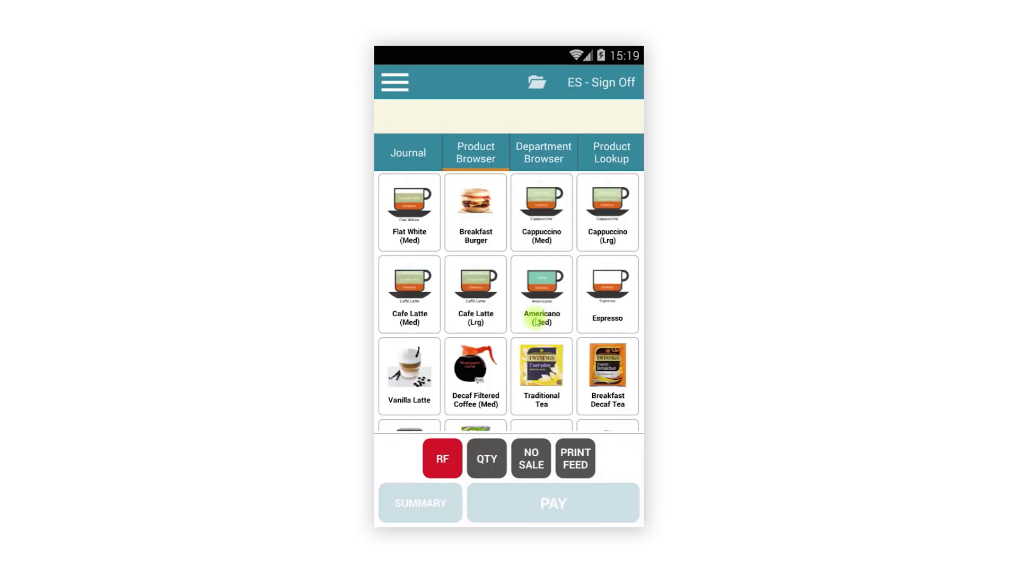
- Resume the Table 1 sale and cancel it with reason Misc
{"action": "left_click", "coordinate": [538, 83]}
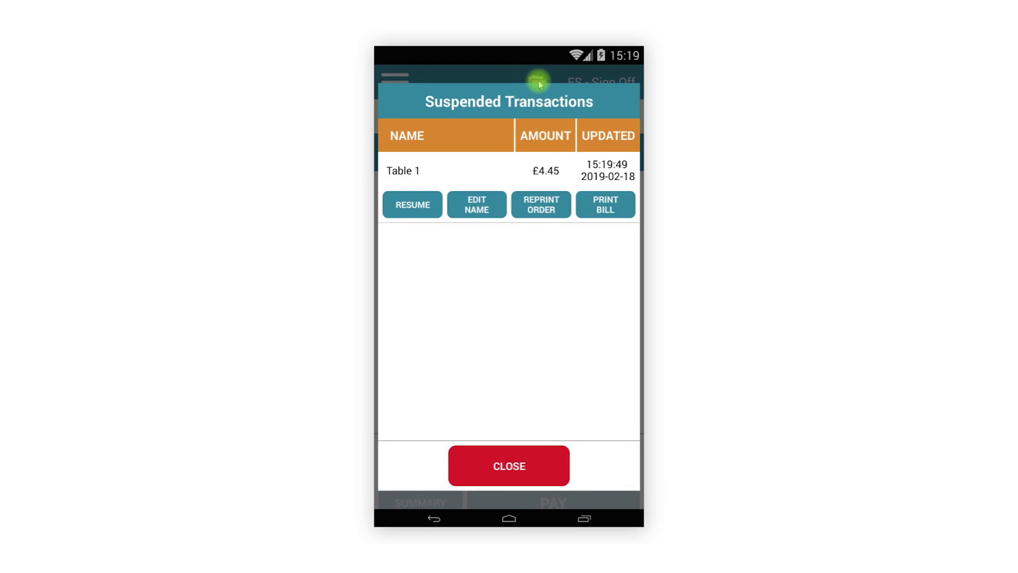
{"action": "left_click", "coordinate": [411, 205]}
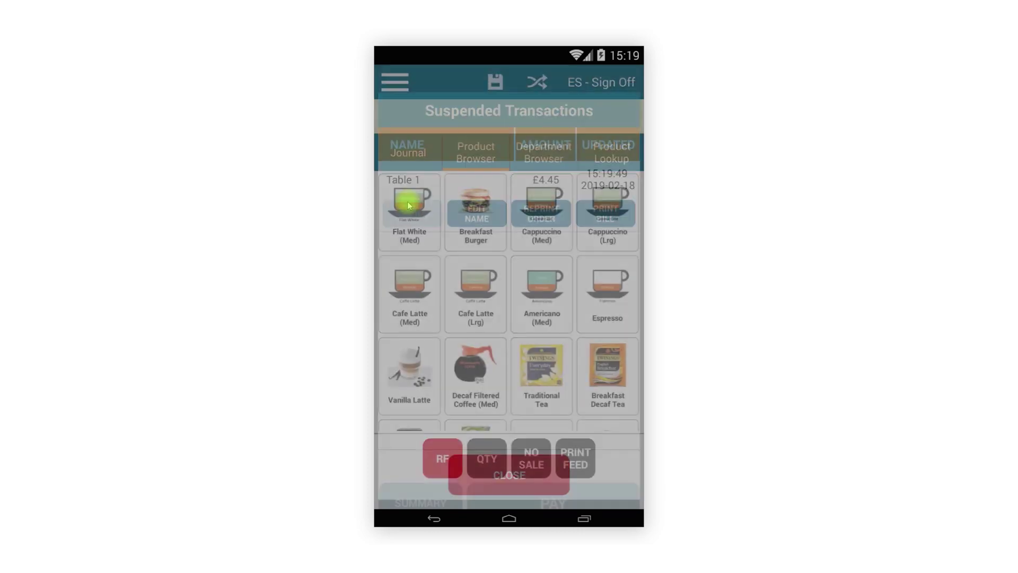
{"action": "left_click", "coordinate": [396, 159]}
{"action": "left_click", "coordinate": [434, 452]}
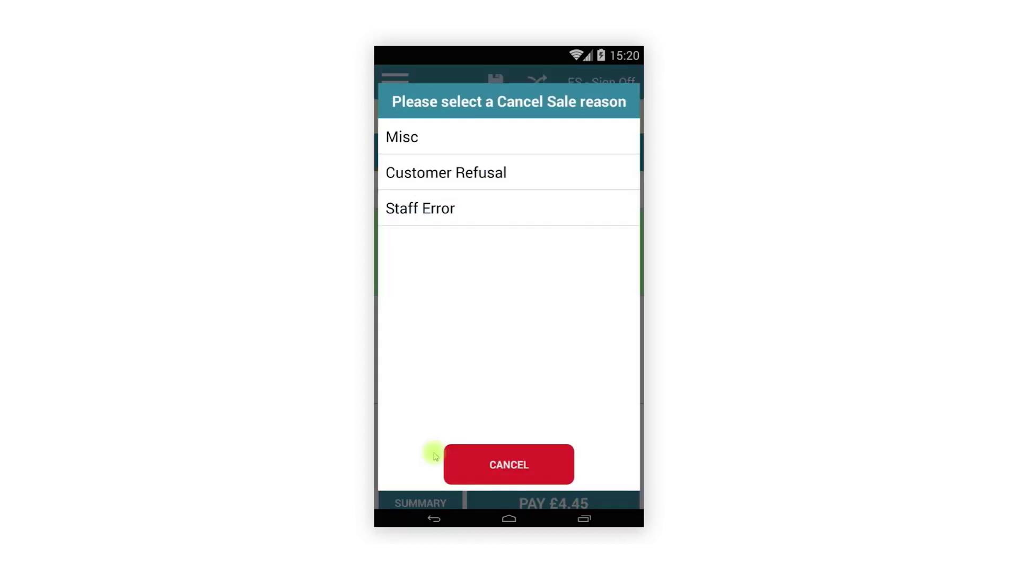
{"action": "left_click", "coordinate": [424, 138]}
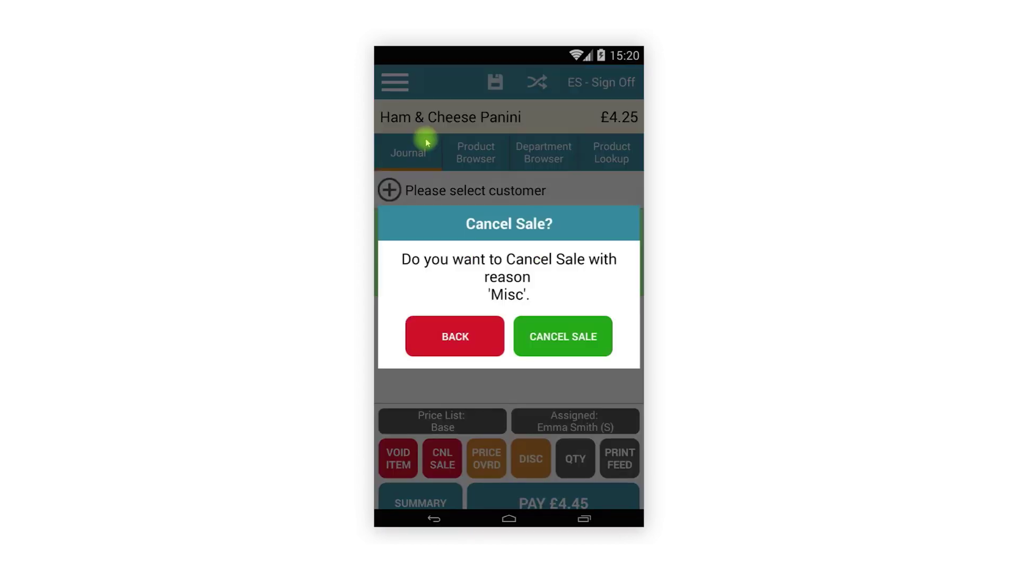
{"action": "left_click", "coordinate": [541, 359]}
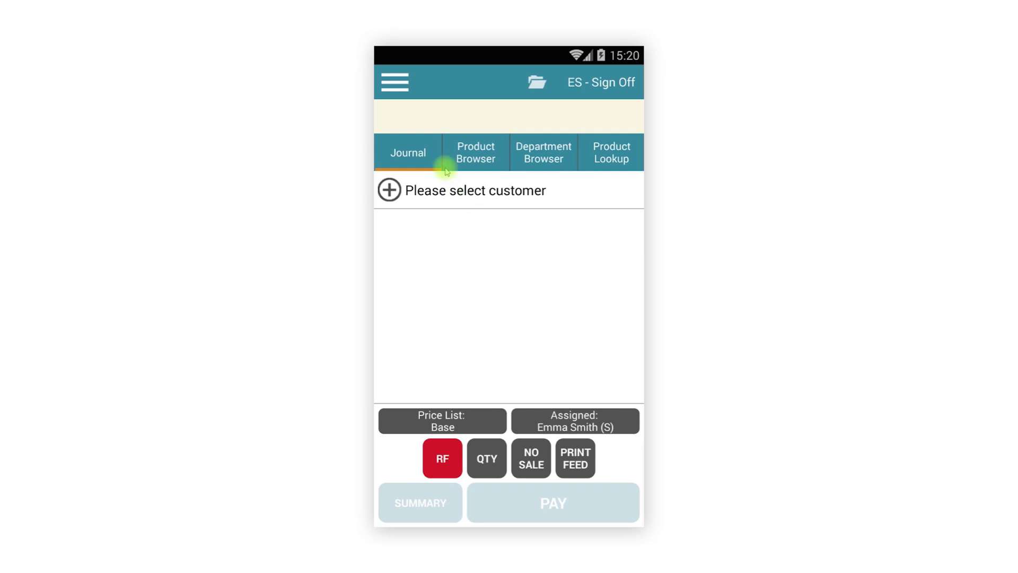
{"action": "left_click", "coordinate": [396, 83]}
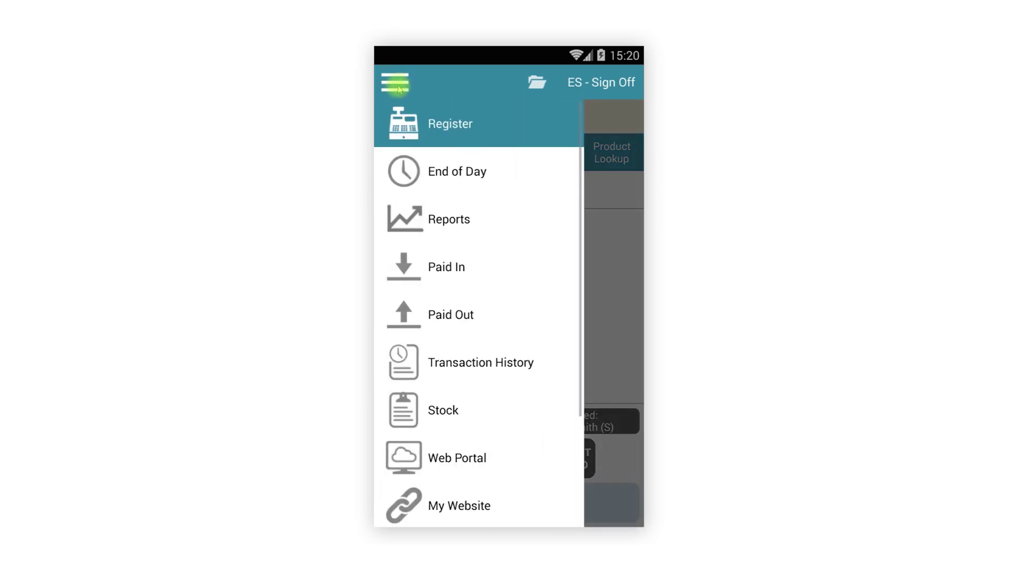
- Review the 18 February 2019 till sales figures, then the Product Sales breakdown
{"action": "left_click", "coordinate": [433, 221]}
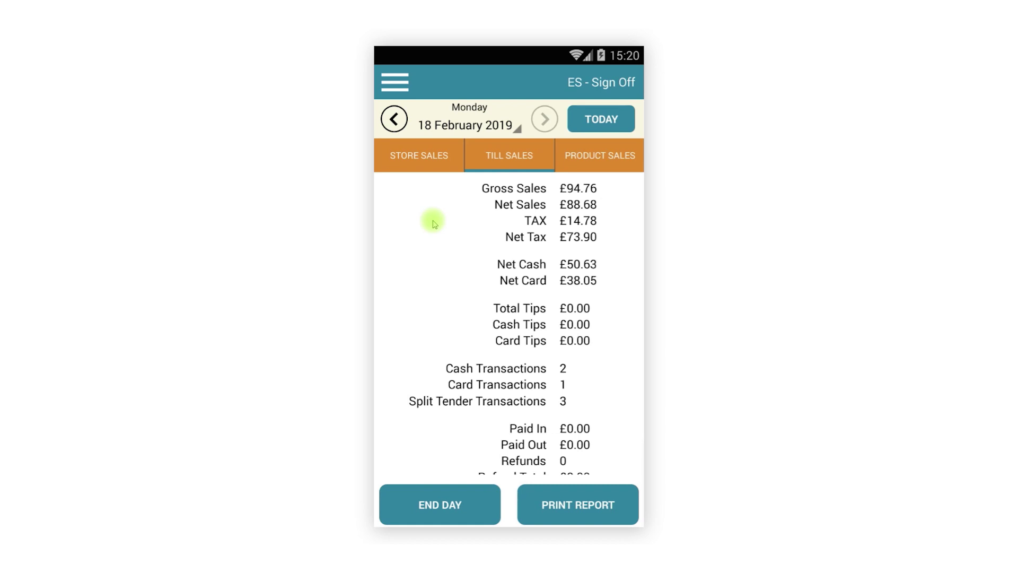
{"action": "left_click_drag", "start_coordinate": [485, 332], "coordinate": [531, 166]}
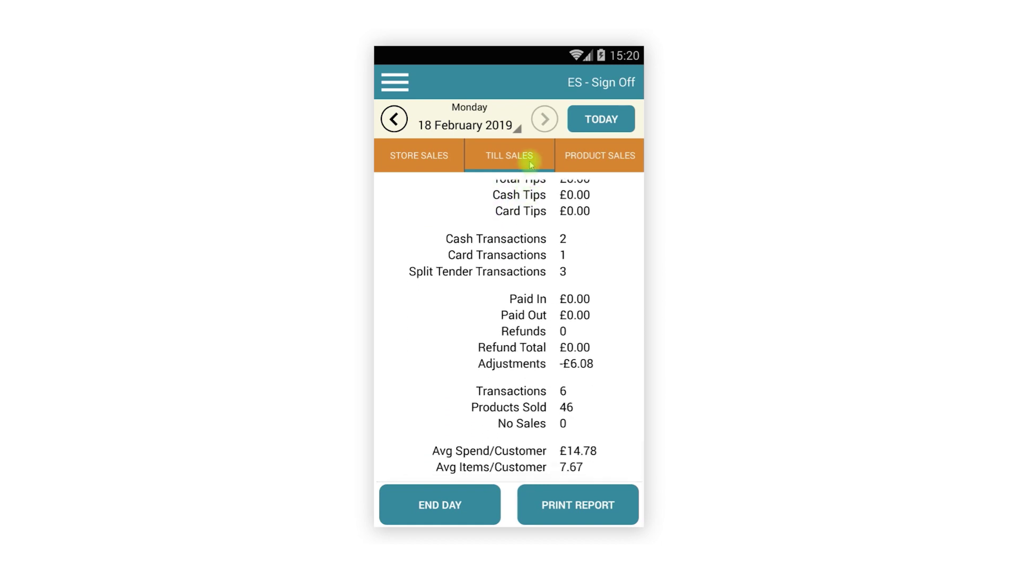
{"action": "left_click", "coordinate": [593, 154]}
{"action": "left_click_drag", "start_coordinate": [555, 373], "coordinate": [565, 347]}
{"action": "left_click", "coordinate": [395, 83]}
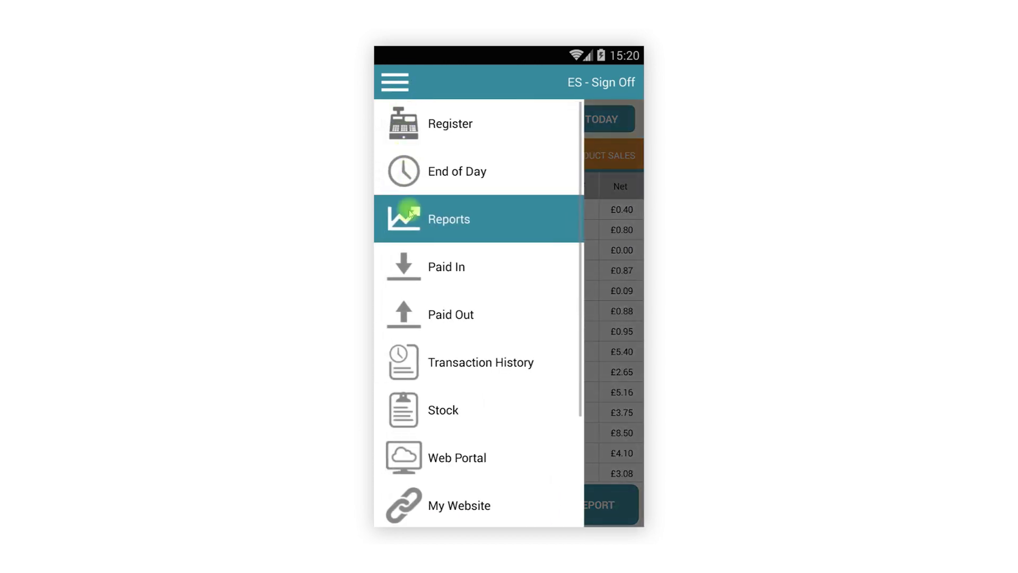
- Pay out £10.00 from the till for Expenses, then go to Transaction History
{"action": "left_click", "coordinate": [407, 310]}
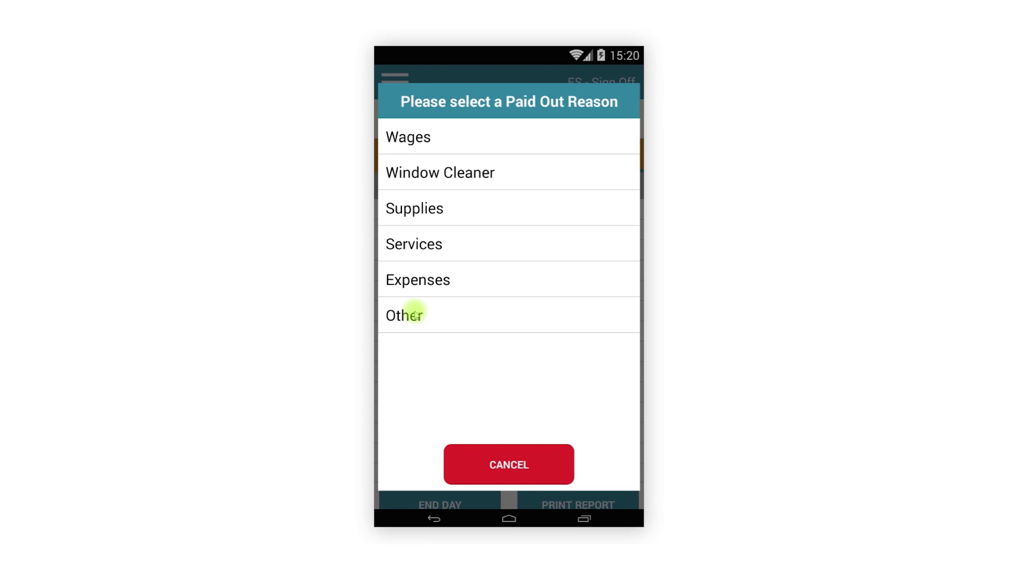
{"action": "left_click", "coordinate": [427, 280]}
{"action": "left_click", "coordinate": [462, 324]}
{"action": "left_click", "coordinate": [504, 360]}
{"action": "left_click", "coordinate": [505, 361]}
{"action": "left_click", "coordinate": [504, 361]}
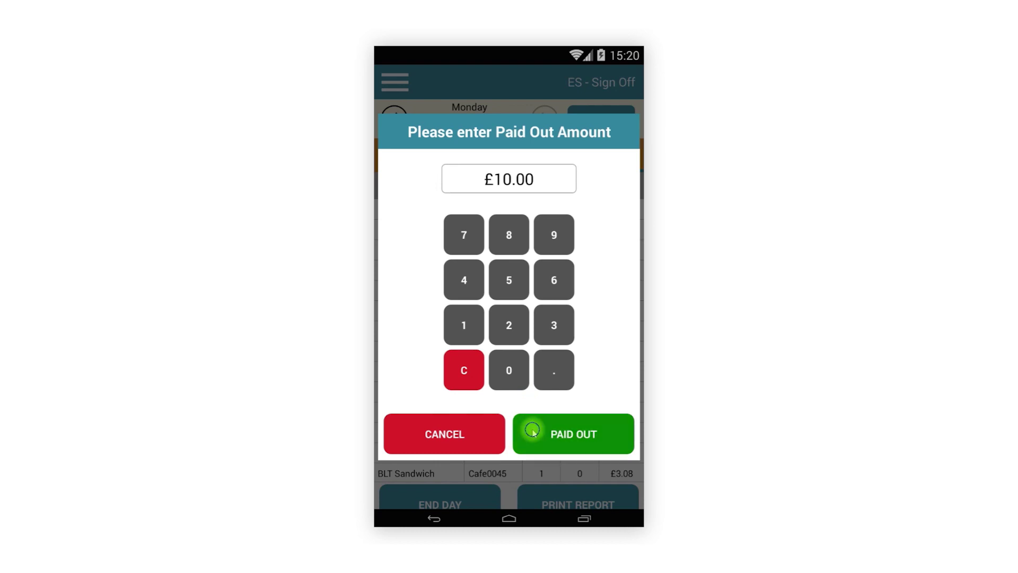
{"action": "left_click", "coordinate": [532, 434]}
{"action": "left_click", "coordinate": [568, 330]}
{"action": "left_click", "coordinate": [568, 330]}
{"action": "left_click", "coordinate": [403, 83]}
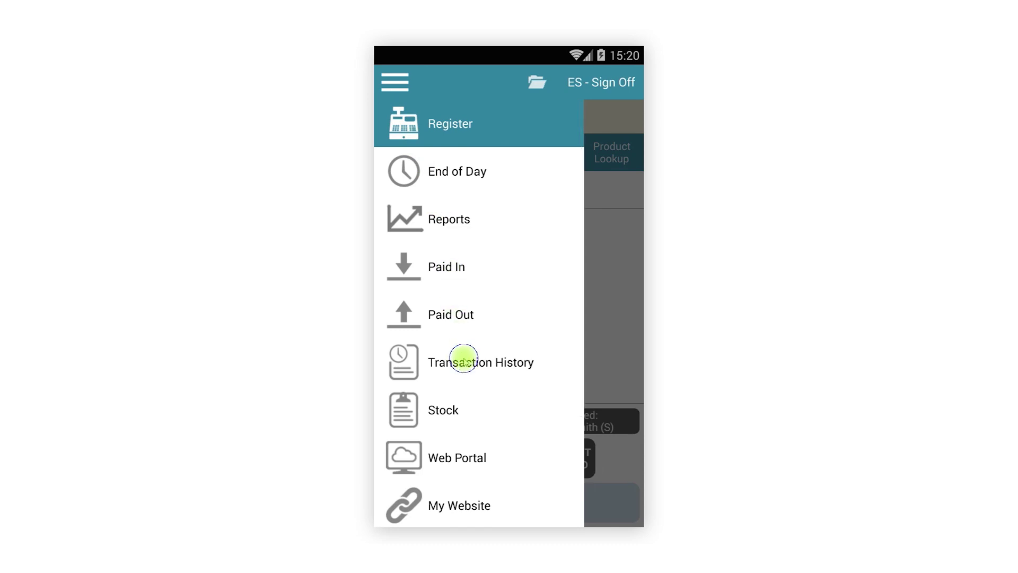
{"action": "left_click", "coordinate": [463, 358]}
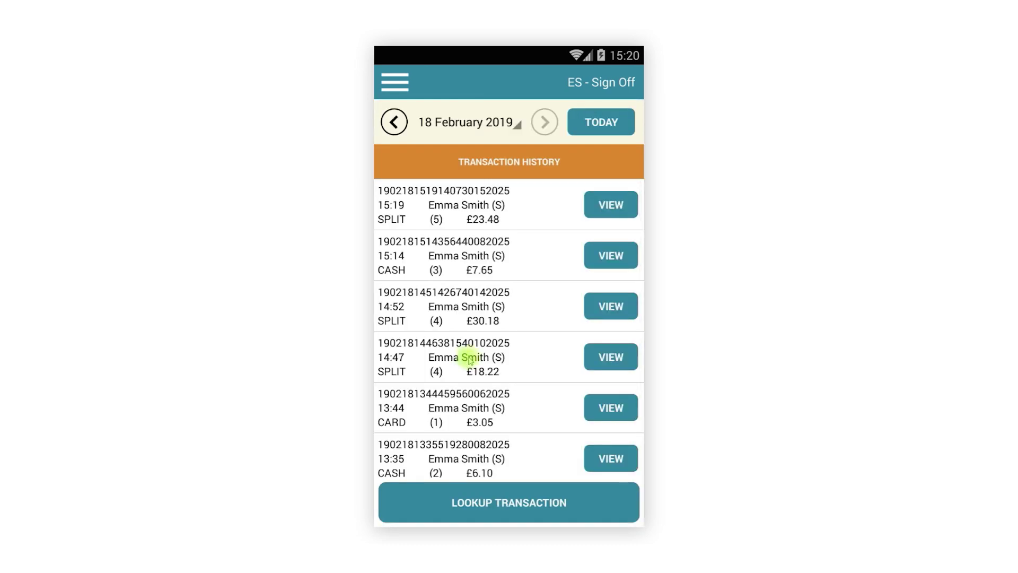
- Review the item lines of the 15:14 £7.65 cash transaction and return to the list
{"action": "left_click", "coordinate": [598, 254]}
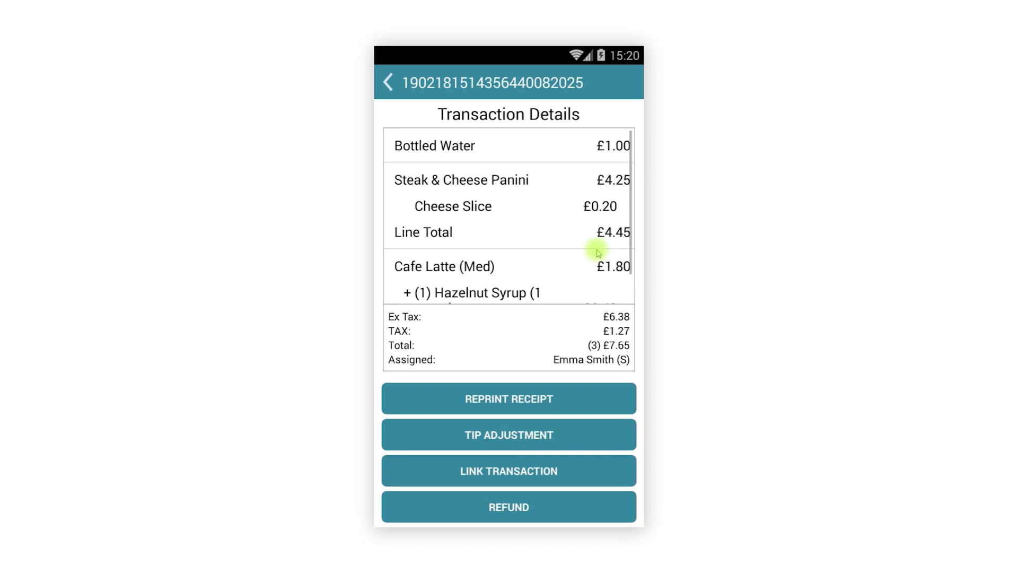
{"action": "left_click_drag", "start_coordinate": [583, 289], "coordinate": [603, 184]}
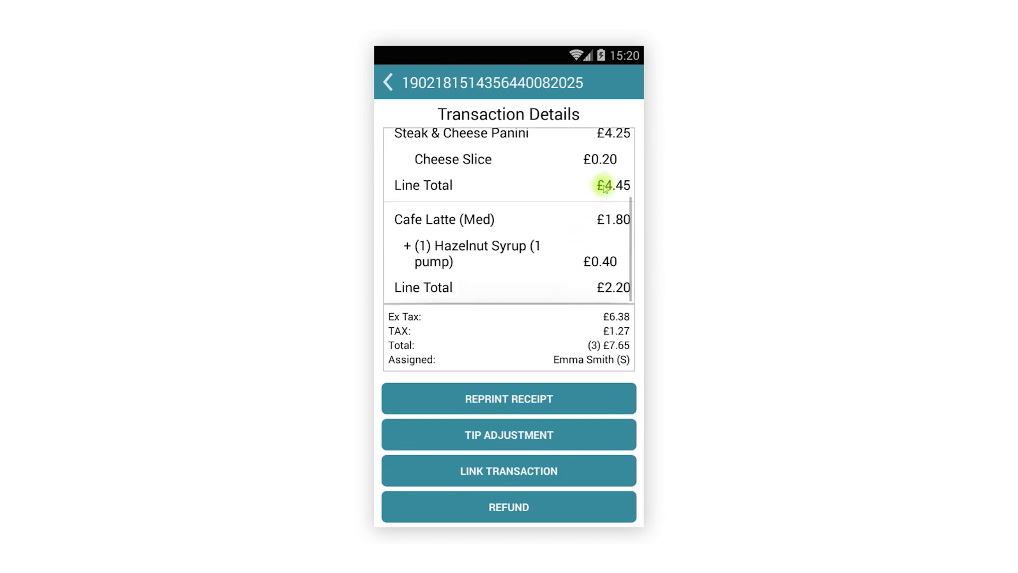
{"action": "left_click", "coordinate": [388, 85]}
{"action": "left_click", "coordinate": [386, 86]}
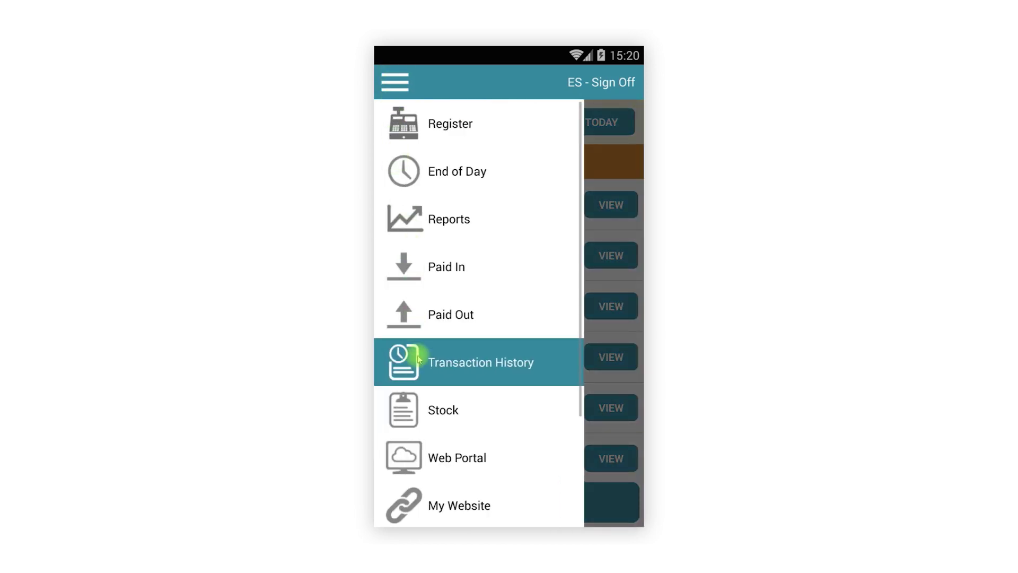
- Search stock for 'co' and open the AEROPRESS COFFEE MAKER stock details
{"action": "left_click", "coordinate": [417, 406]}
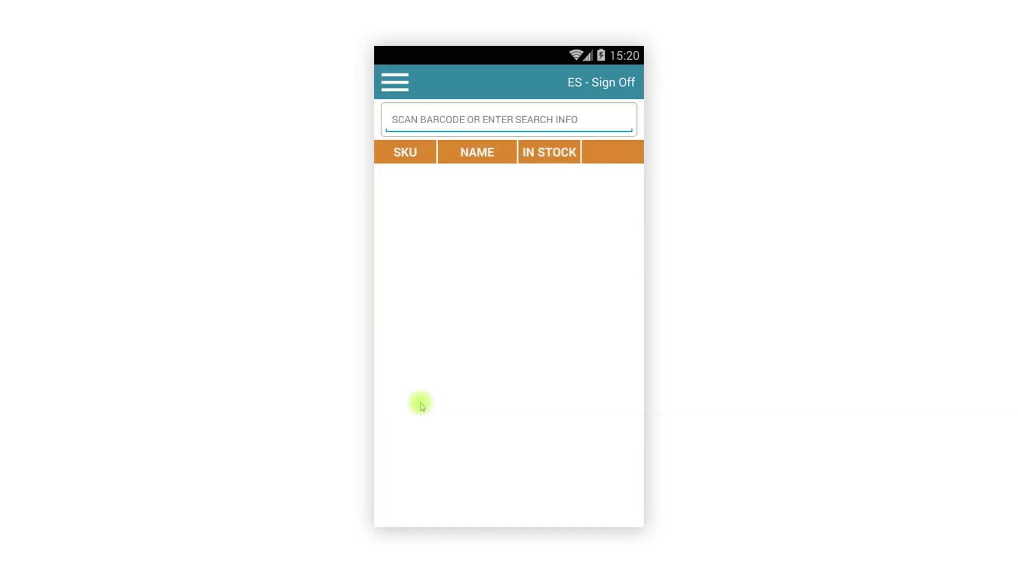
{"action": "type", "text": "coffee"}
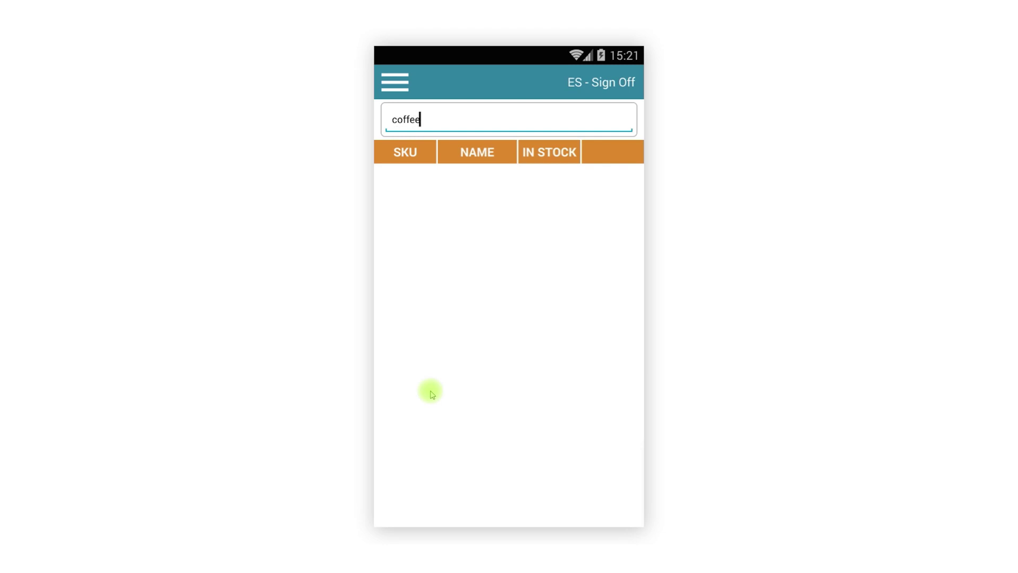
{"action": "key", "text": "Return"}
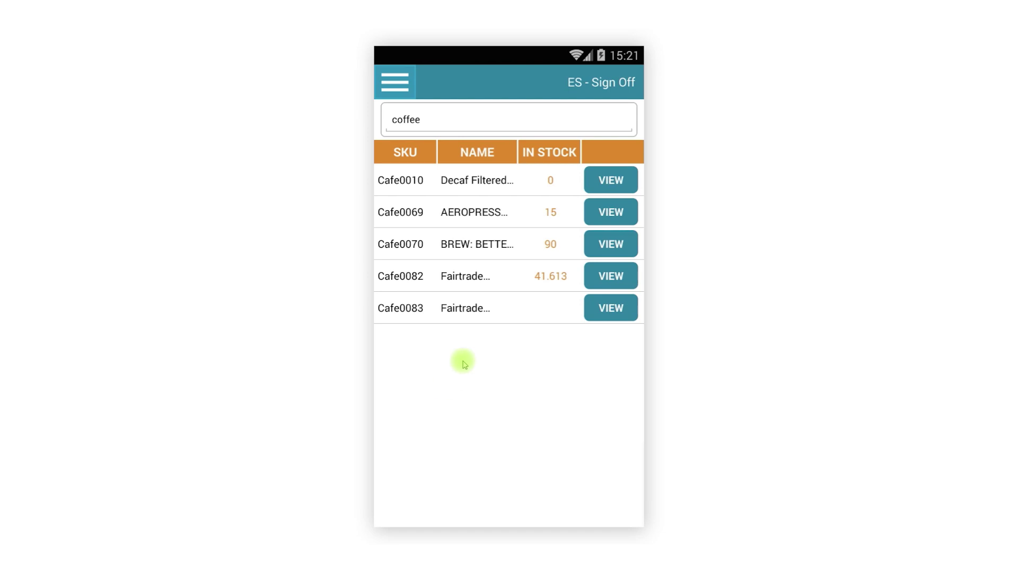
{"action": "left_click", "coordinate": [625, 218]}
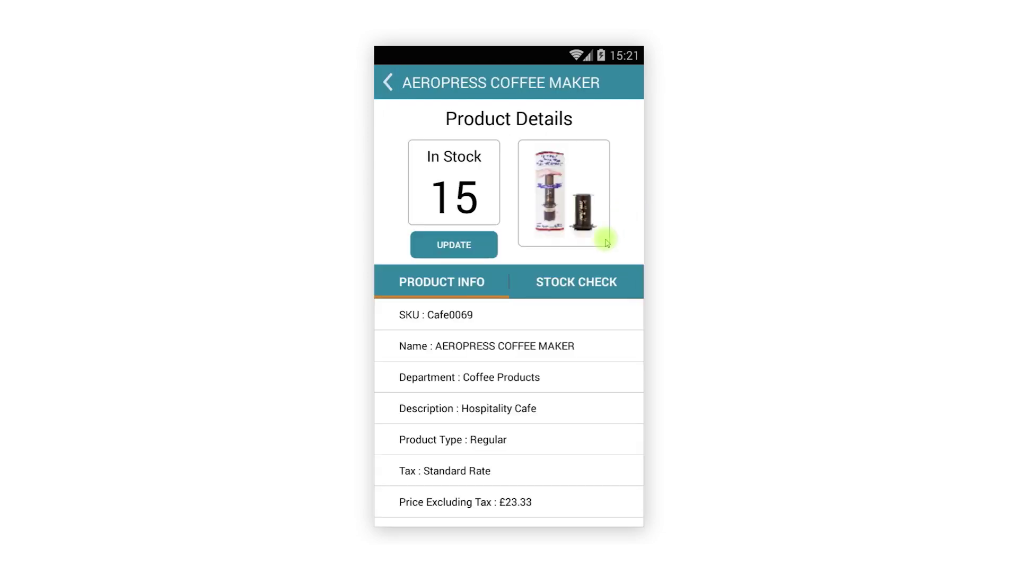
- Raise the stock from 15 to 17 as a Stock Take Adjustment and check per-store levels
{"action": "left_click", "coordinate": [470, 246]}
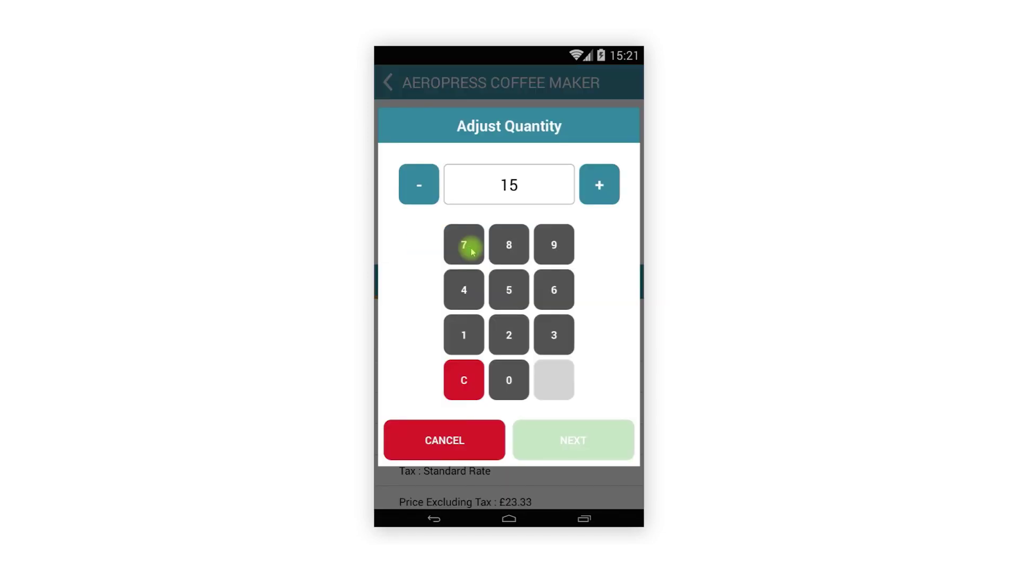
{"action": "left_click", "coordinate": [598, 189]}
{"action": "left_click", "coordinate": [598, 189]}
{"action": "left_click", "coordinate": [554, 434]}
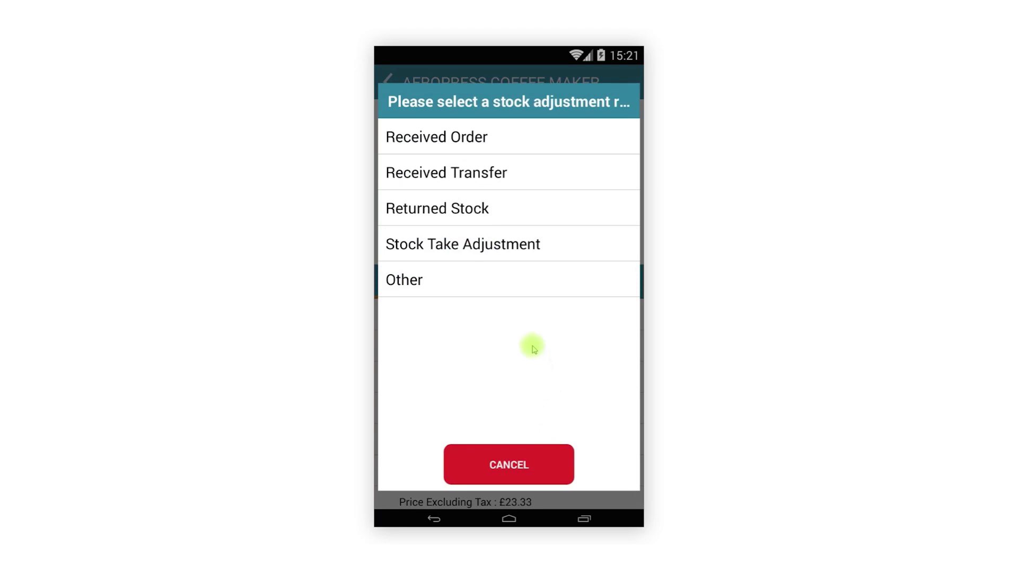
{"action": "left_click", "coordinate": [516, 243]}
{"action": "scroll", "coordinate": [511, 366], "scroll_direction": "down", "scroll_amount": 5}
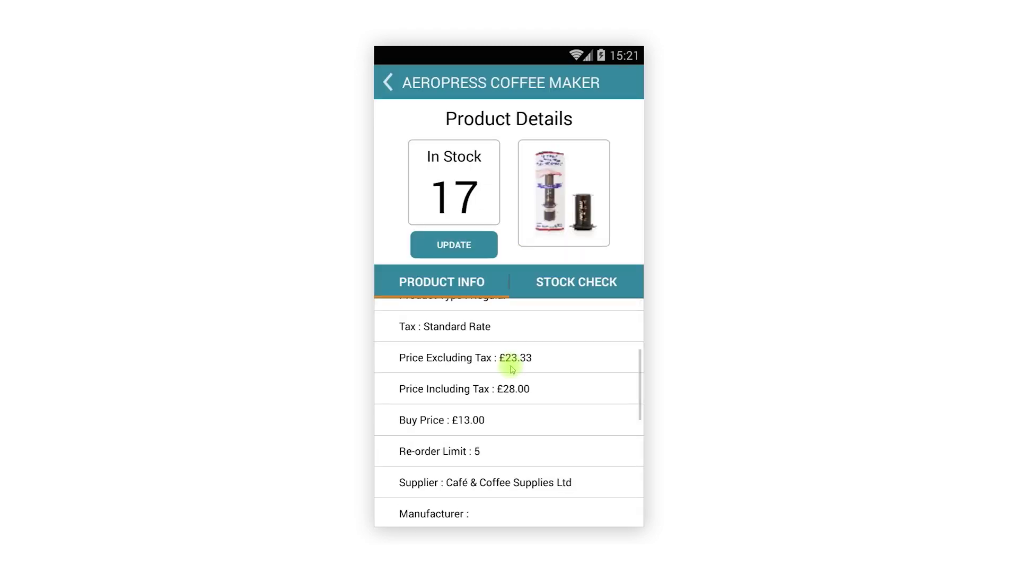
{"action": "left_click", "coordinate": [574, 287]}
{"action": "left_click", "coordinate": [389, 82]}
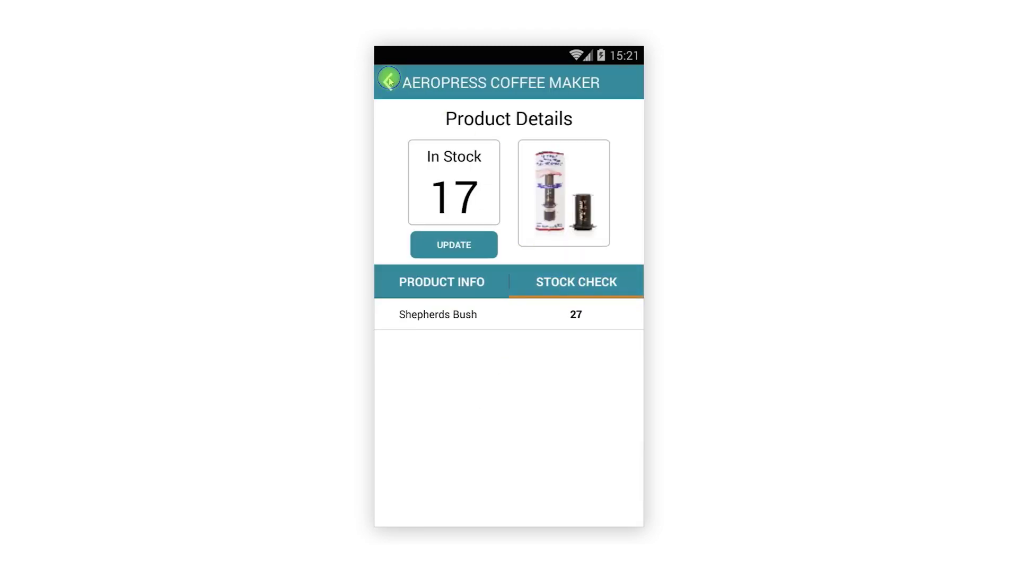
{"action": "left_click", "coordinate": [391, 85]}
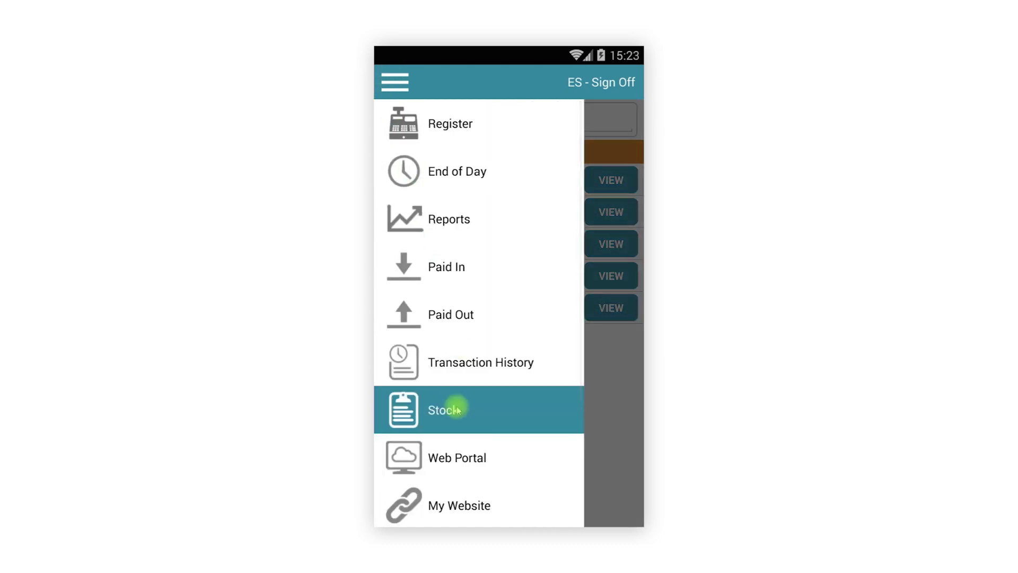
- View the shop's own website page, then go to the Customers list
{"action": "left_click", "coordinate": [451, 502]}
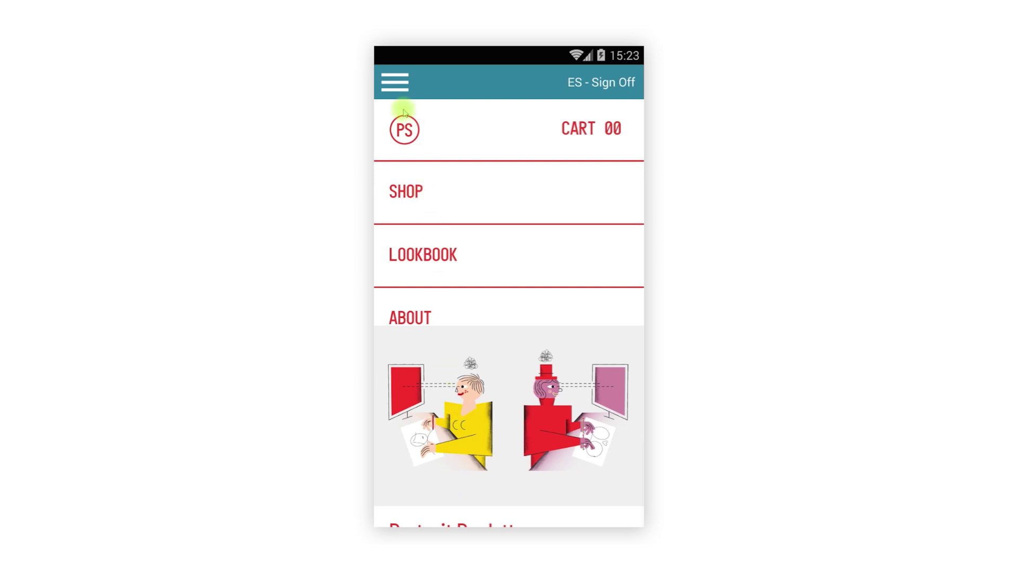
{"action": "left_click", "coordinate": [397, 89]}
{"action": "scroll", "coordinate": [480, 294], "scroll_direction": "down", "scroll_amount": 3}
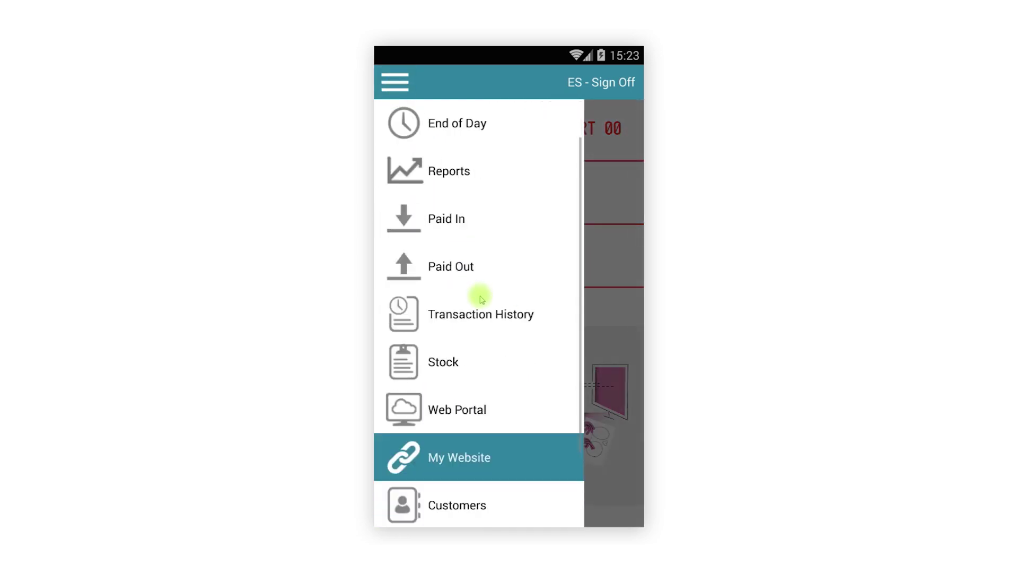
{"action": "left_click", "coordinate": [459, 409]}
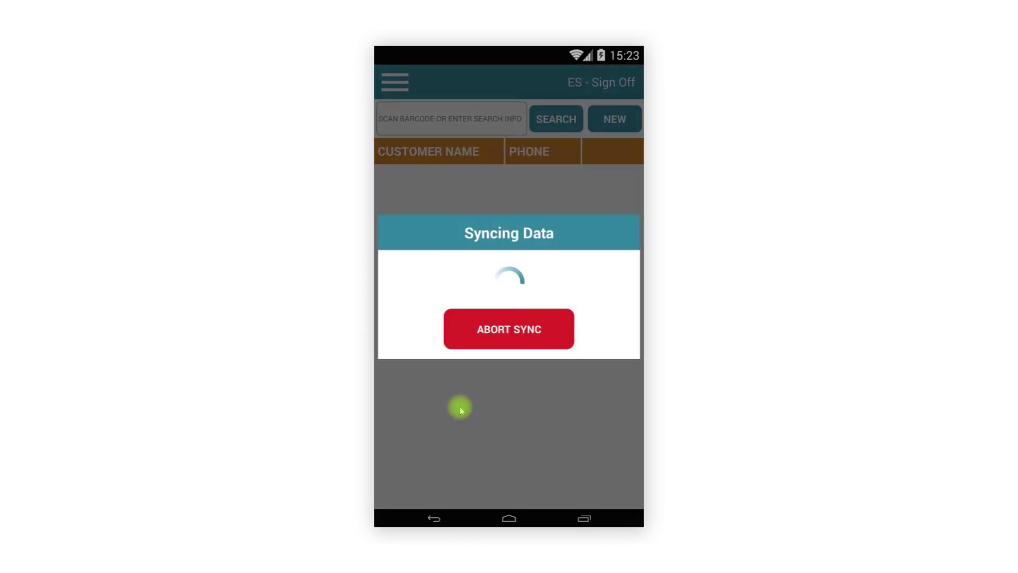
- List all customers and open the second customer's record, reviewing details and appointments
{"action": "left_click", "coordinate": [556, 123]}
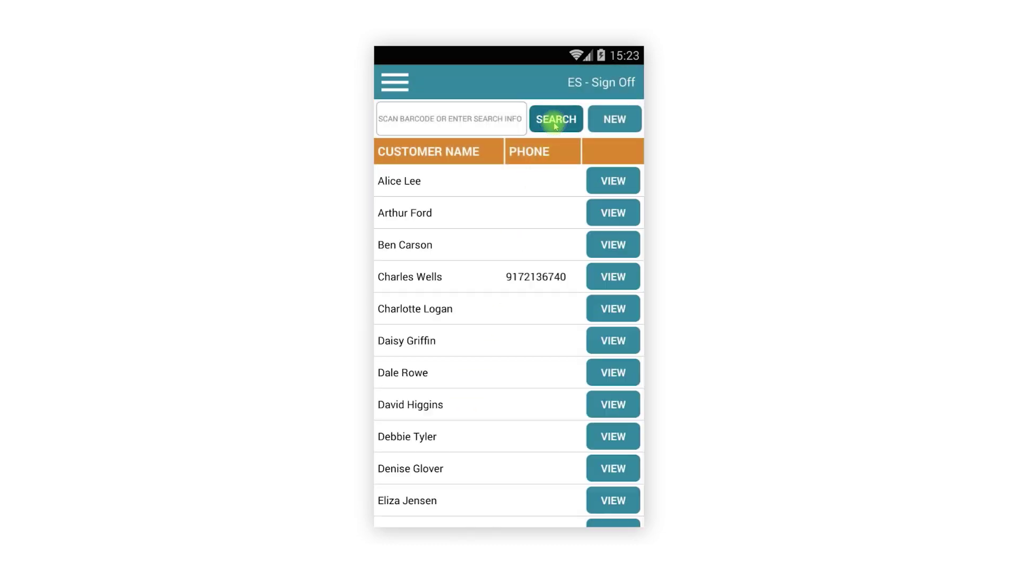
{"action": "left_click", "coordinate": [613, 216]}
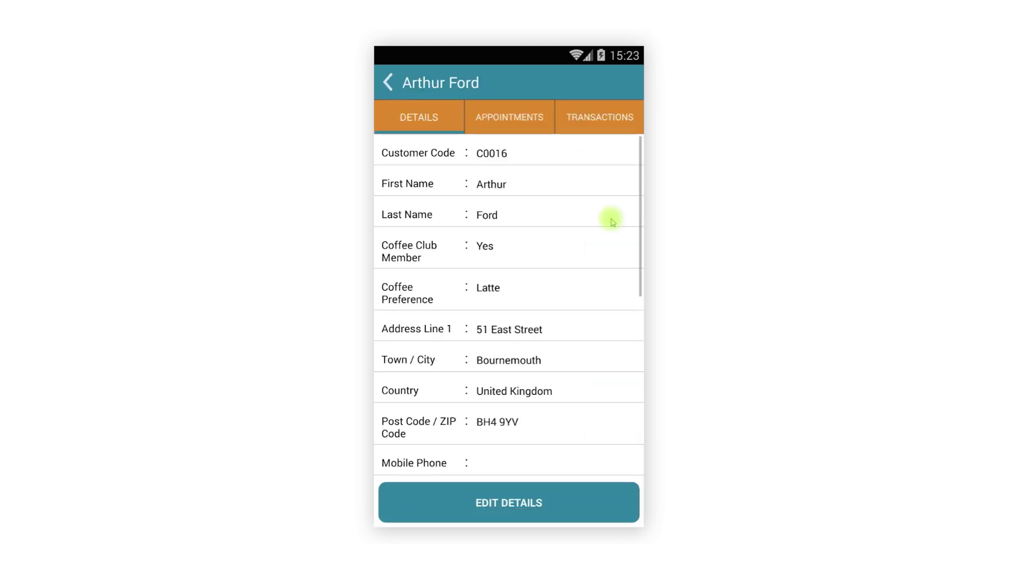
{"action": "scroll", "coordinate": [605, 238], "scroll_direction": "down", "scroll_amount": 10}
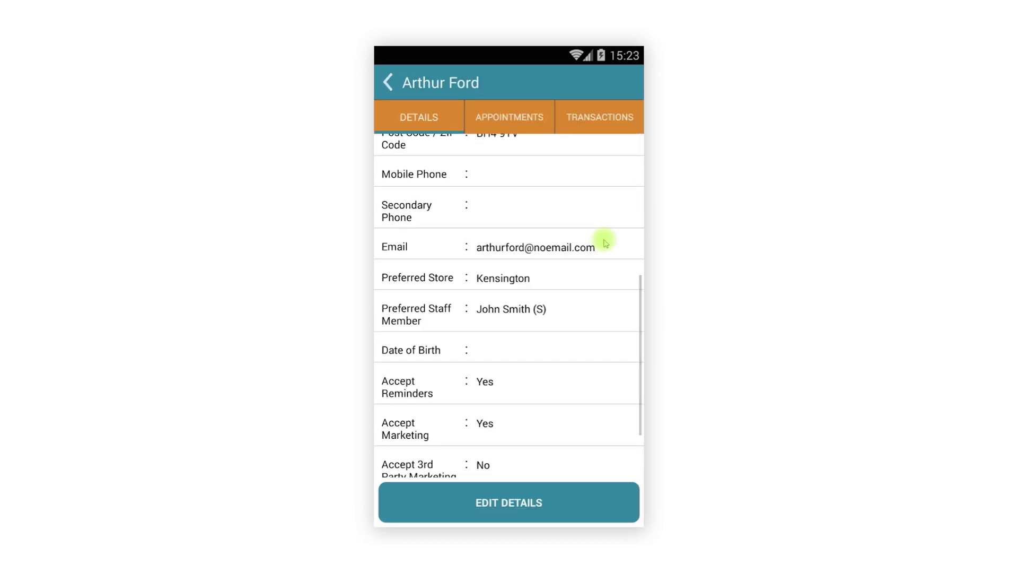
{"action": "left_click", "coordinate": [527, 127]}
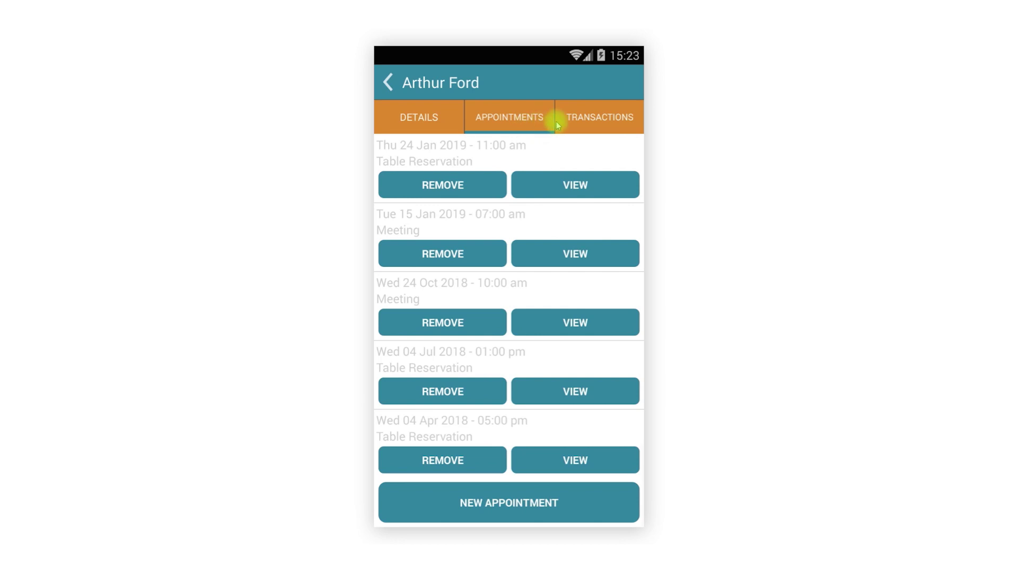
- Review the customer's most recent transaction, then bring Table 2 into view on the bookings calendar
{"action": "left_click", "coordinate": [582, 119]}
{"action": "left_click", "coordinate": [606, 152]}
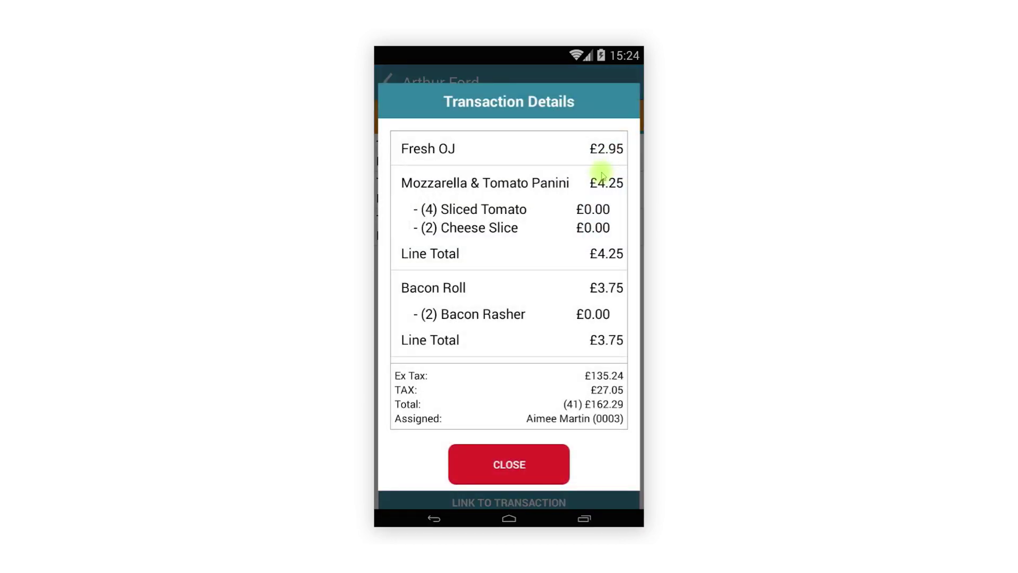
{"action": "scroll", "coordinate": [587, 186], "scroll_direction": "down", "scroll_amount": 10}
{"action": "left_click", "coordinate": [530, 460]}
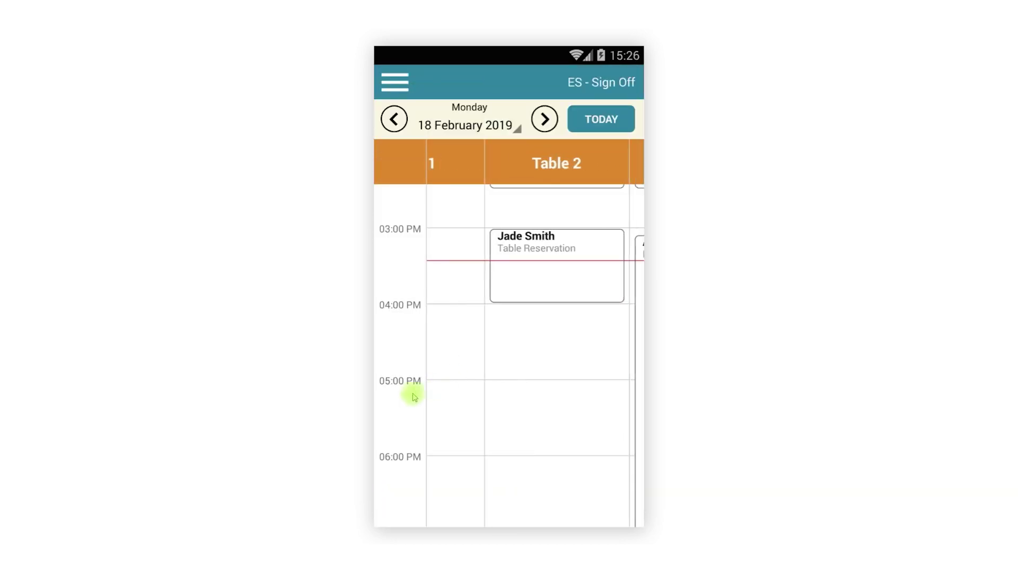
{"action": "left_click_drag", "start_coordinate": [573, 303], "coordinate": [498, 492]}
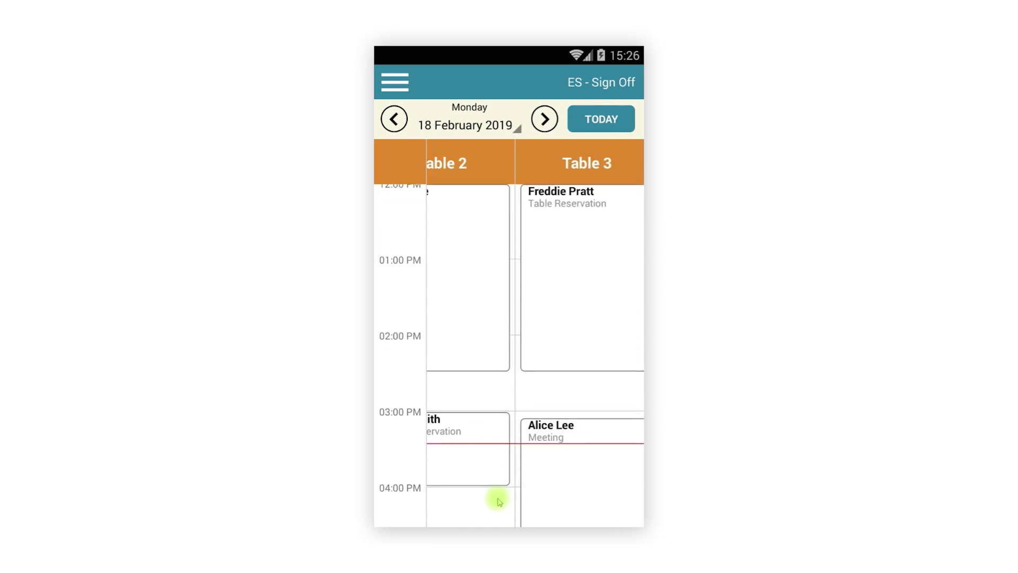
- Check the 12:00 Table 2 booking without changes, then start and confirm End of Day
{"action": "left_click", "coordinate": [543, 343]}
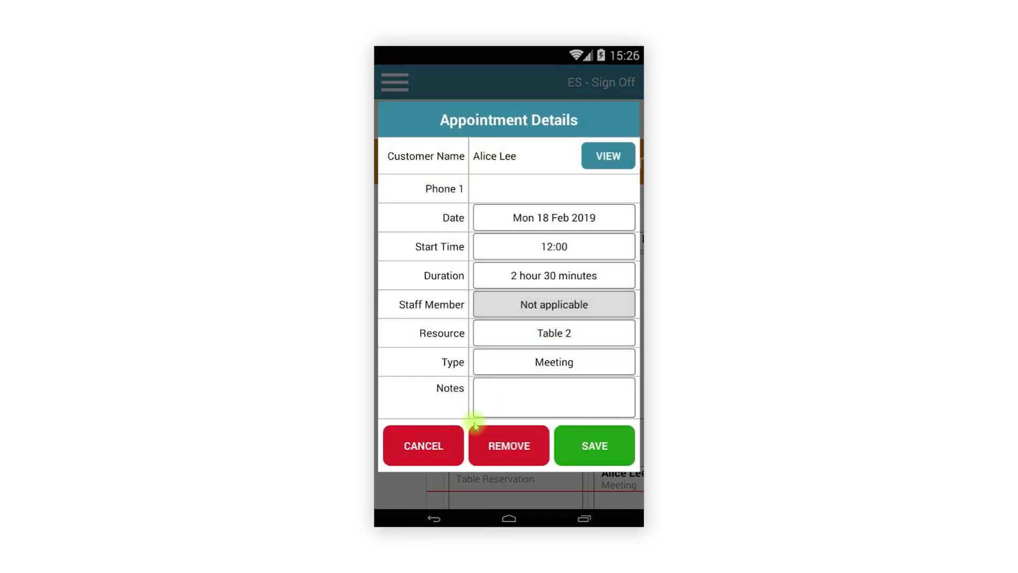
{"action": "left_click", "coordinate": [432, 447]}
{"action": "left_click", "coordinate": [393, 84]}
{"action": "scroll", "coordinate": [494, 334], "scroll_direction": "up", "scroll_amount": 5}
{"action": "left_click", "coordinate": [480, 178]}
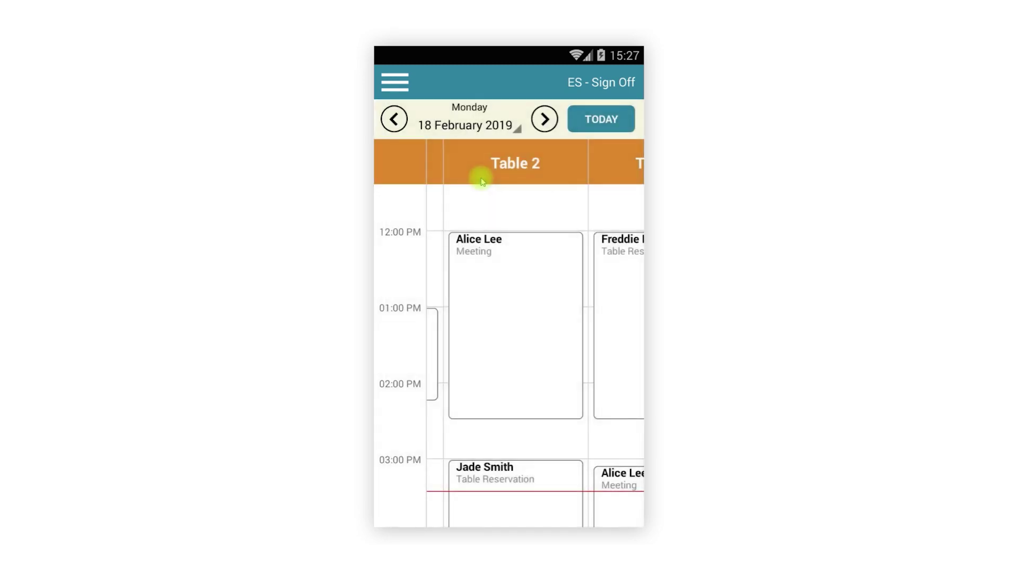
{"action": "left_click", "coordinate": [545, 316]}
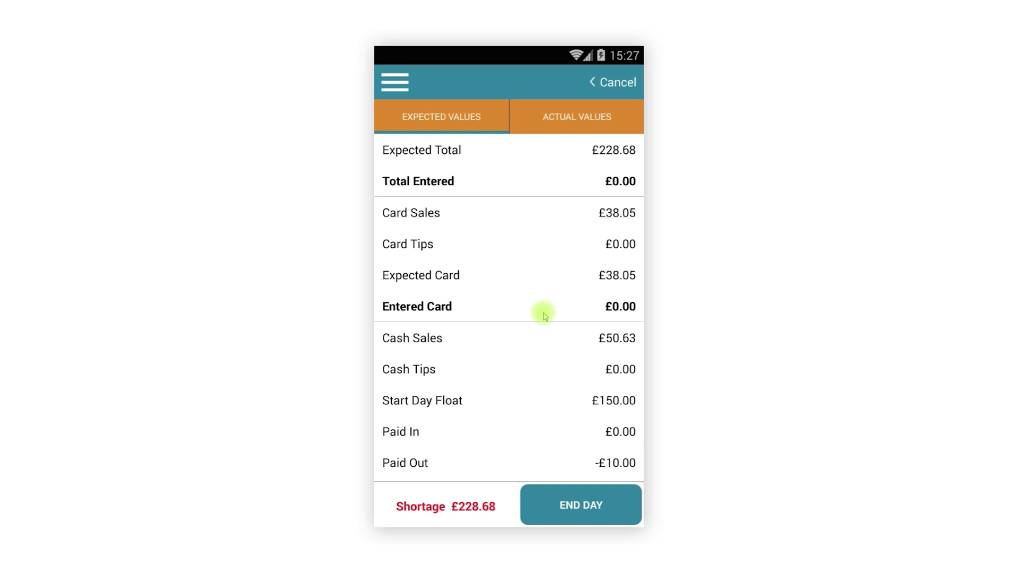
- Under actual values, count one £20 note and three £2 coins
{"action": "scroll", "coordinate": [546, 316], "scroll_direction": "down", "scroll_amount": 3}
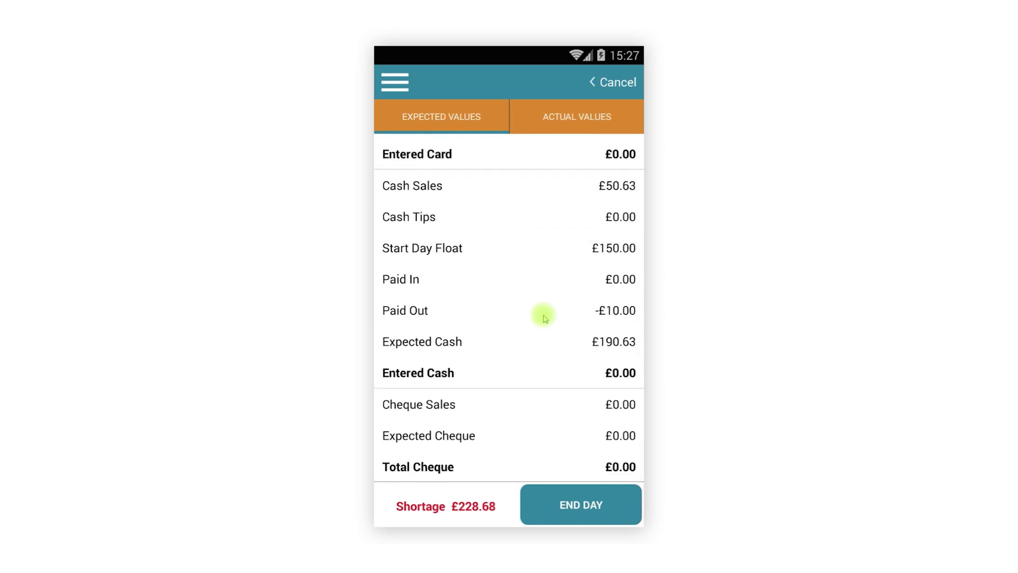
{"action": "left_click", "coordinate": [606, 122]}
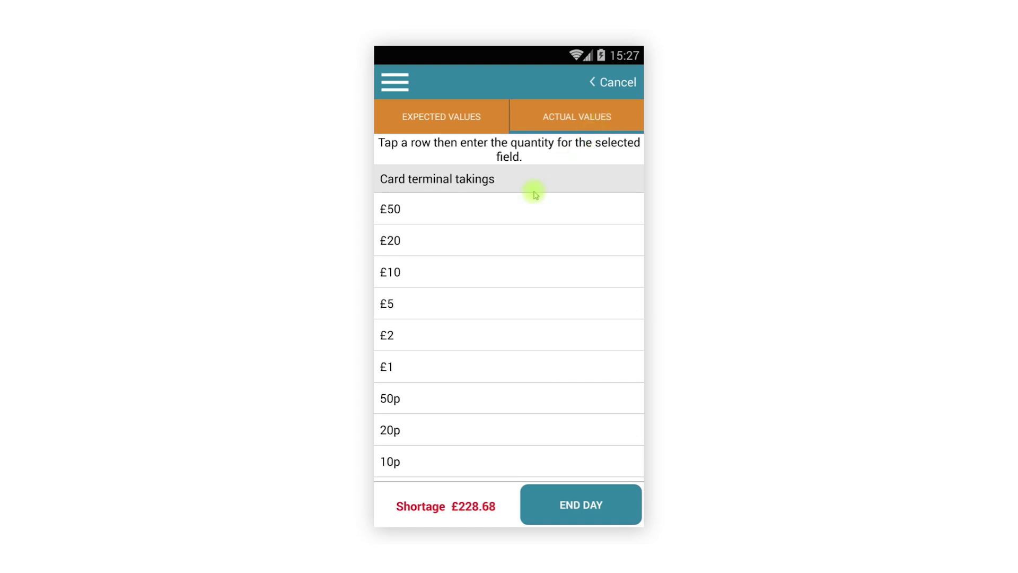
{"action": "left_click", "coordinate": [477, 243]}
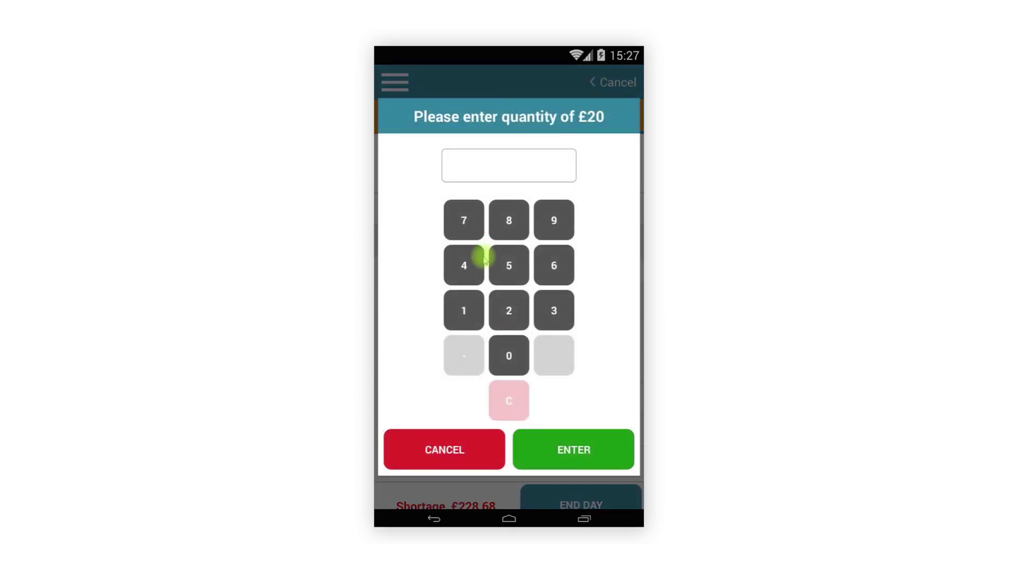
{"action": "left_click", "coordinate": [464, 314]}
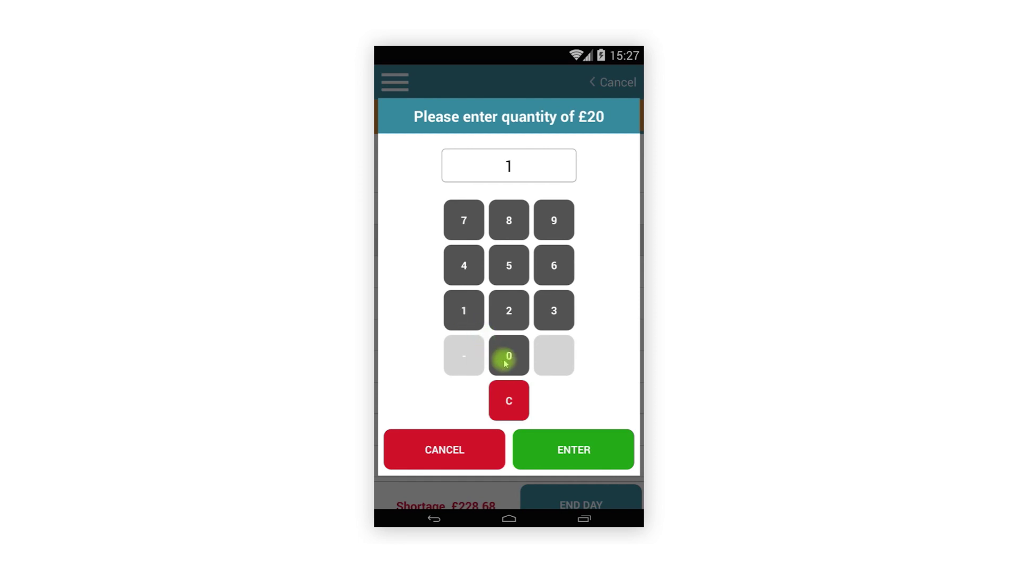
{"action": "left_click", "coordinate": [553, 441]}
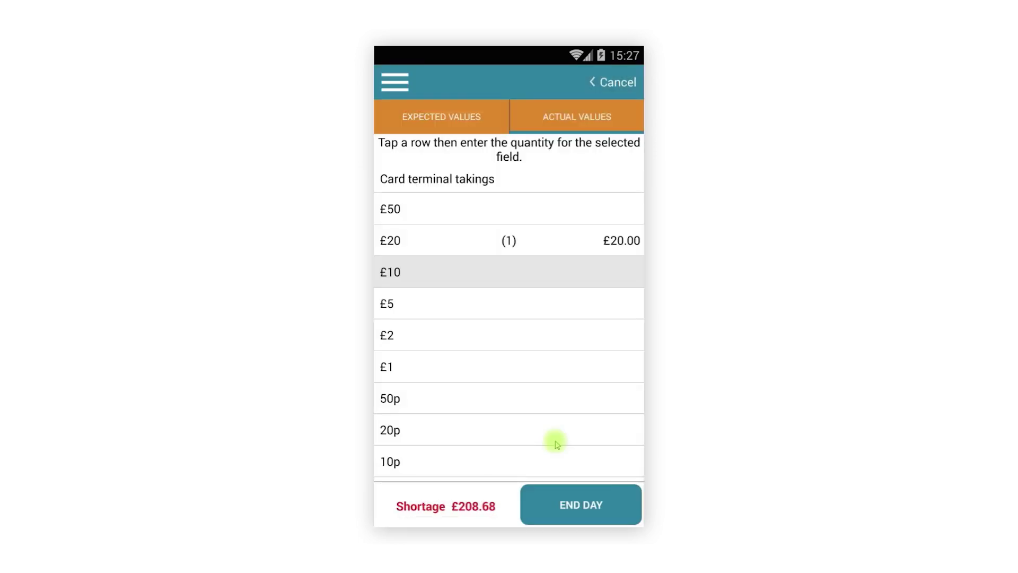
{"action": "left_click", "coordinate": [438, 335]}
{"action": "left_click", "coordinate": [553, 311]}
{"action": "left_click", "coordinate": [565, 440]}
- Count three £1 and five 50p coins, then compare against the expected values
{"action": "left_click", "coordinate": [525, 368]}
{"action": "left_click", "coordinate": [552, 318]}
{"action": "left_click", "coordinate": [572, 445]}
{"action": "left_click", "coordinate": [522, 394]}
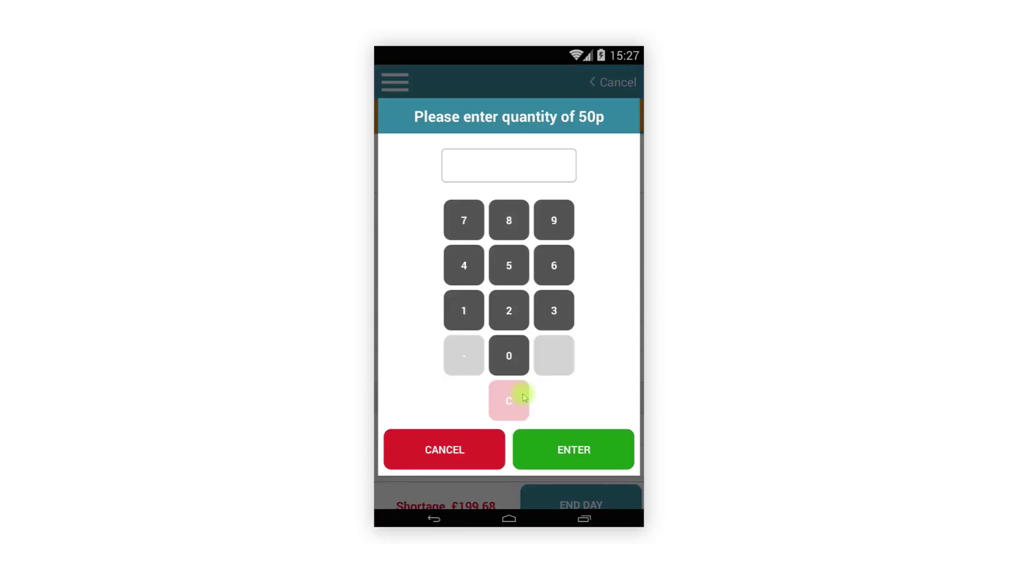
{"action": "left_click", "coordinate": [523, 273]}
{"action": "left_click", "coordinate": [580, 447]}
{"action": "left_click", "coordinate": [444, 120]}
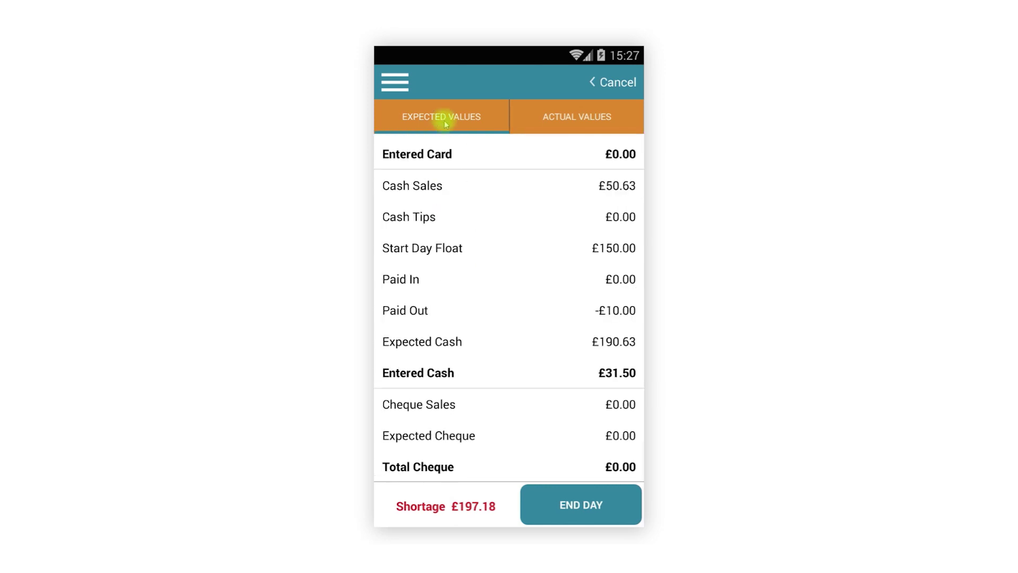
{"action": "left_click", "coordinate": [563, 113]}
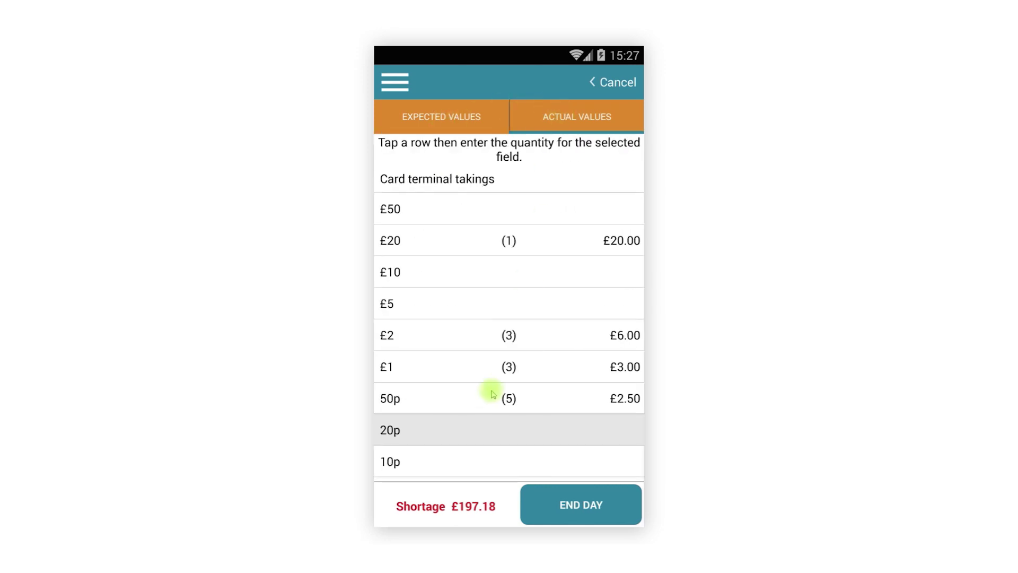